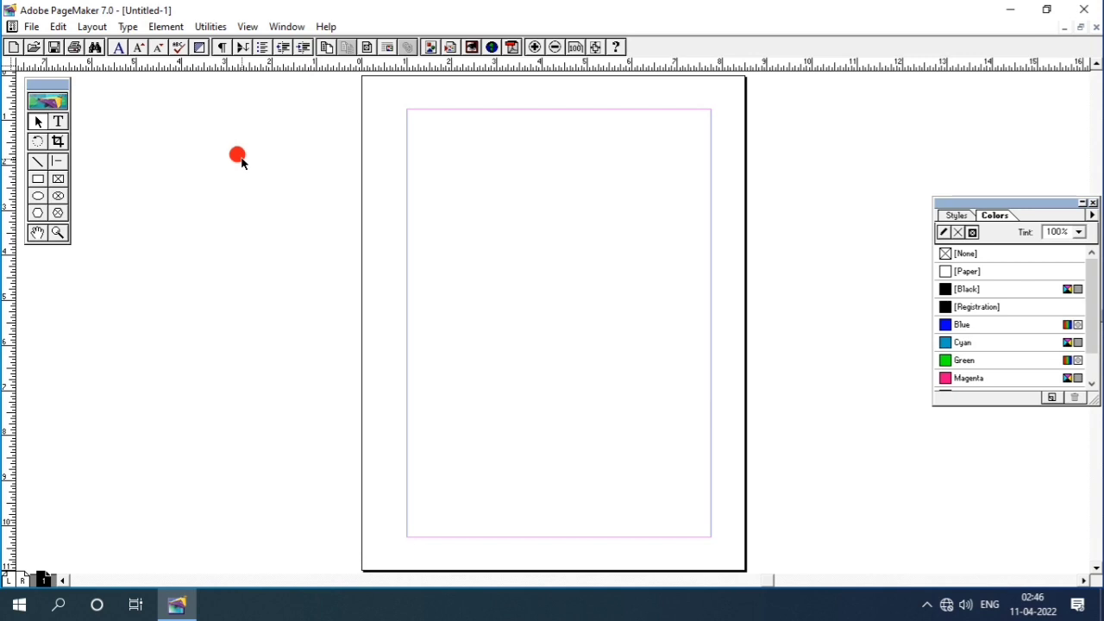
# - Create four new Letter 8.5 × 11 documents, Untitled-2 through Untitled-5, accepting default page settings
pyautogui.click(282, 34)
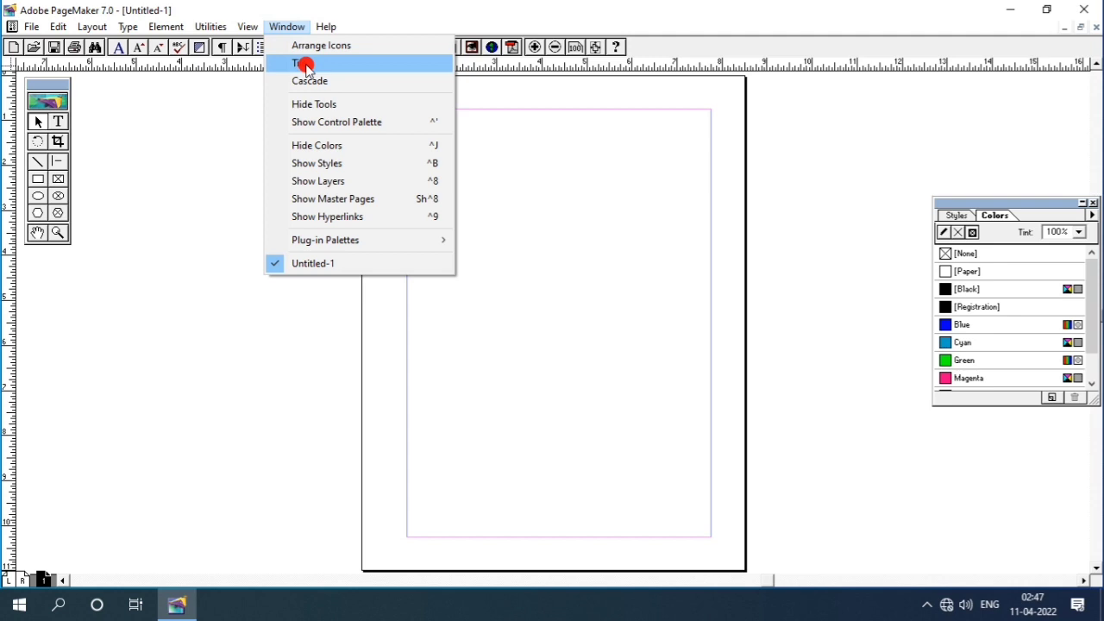
pyautogui.click(218, 190)
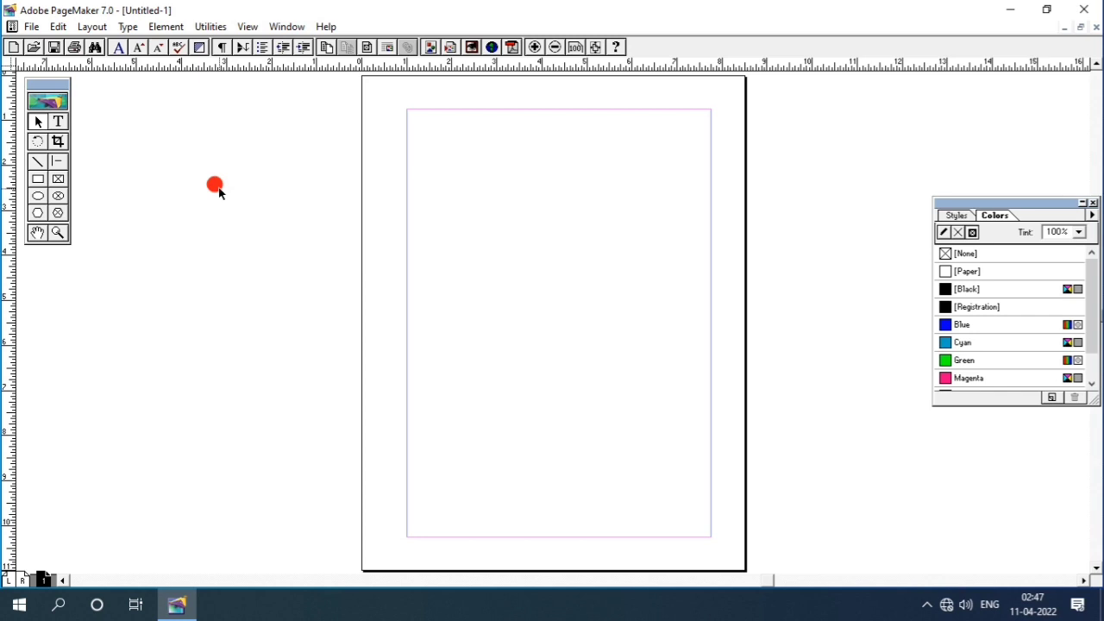
pyautogui.hotkey('ctrl', 'shift', 'p')
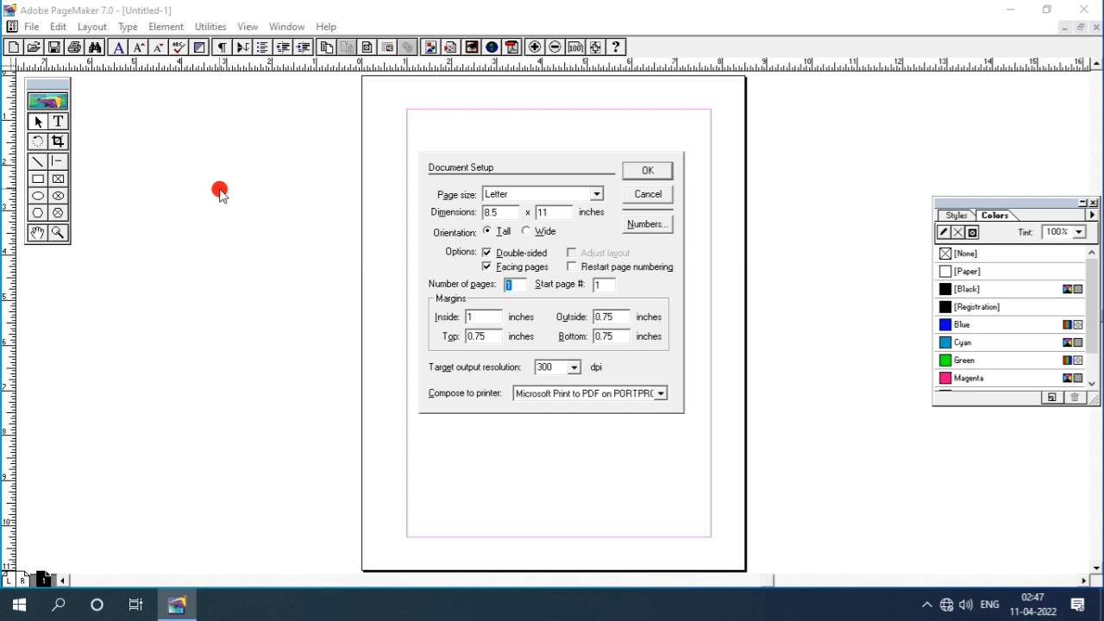
pyautogui.press('Return')
pyautogui.hotkey('ctrl', 'n')
pyautogui.press('Return')
pyautogui.hotkey('ctrl', 'n')
pyautogui.press('Return')
pyautogui.hotkey('ctrl', 'n')
pyautogui.press('Return')
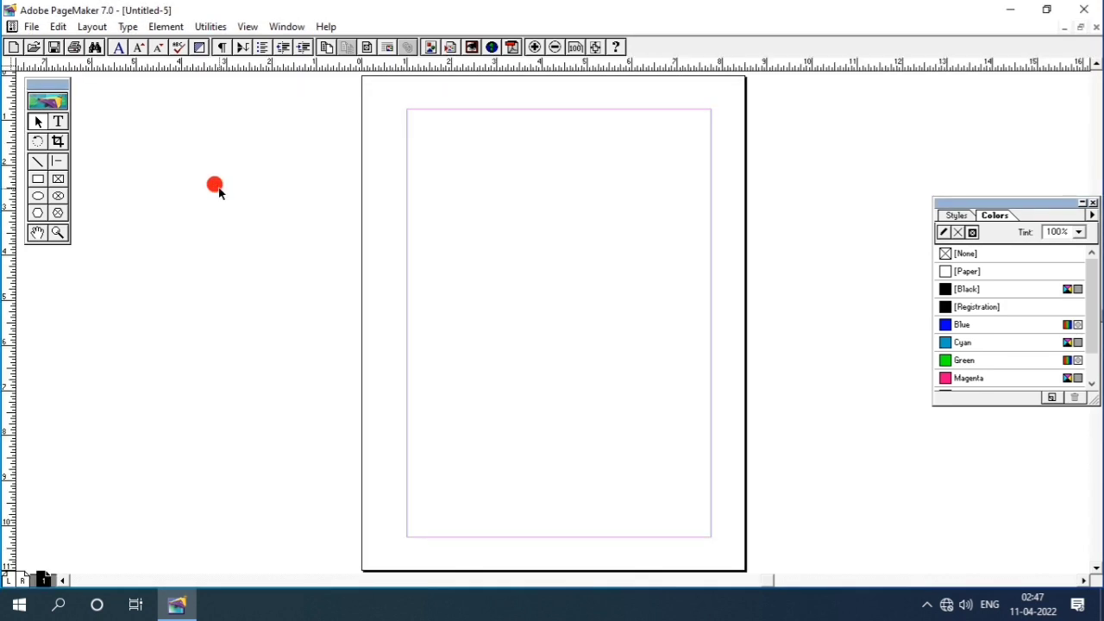
pyautogui.click(287, 27)
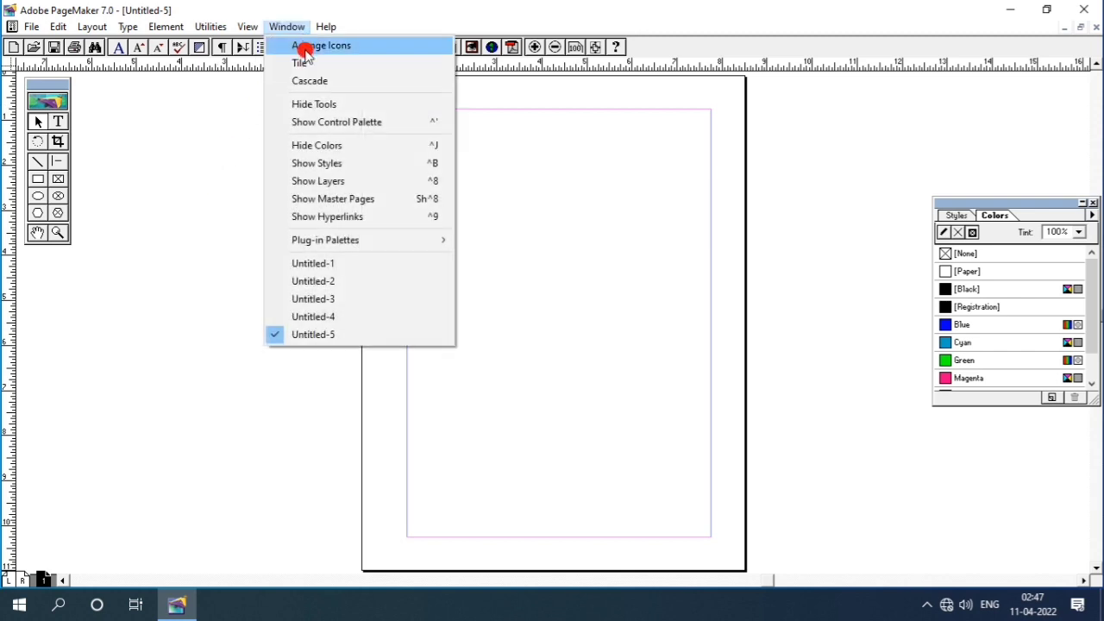
# - Tile the five documents, close Untitled-1 to Untitled-4, and maximize Untitled-5
pyautogui.click(307, 63)
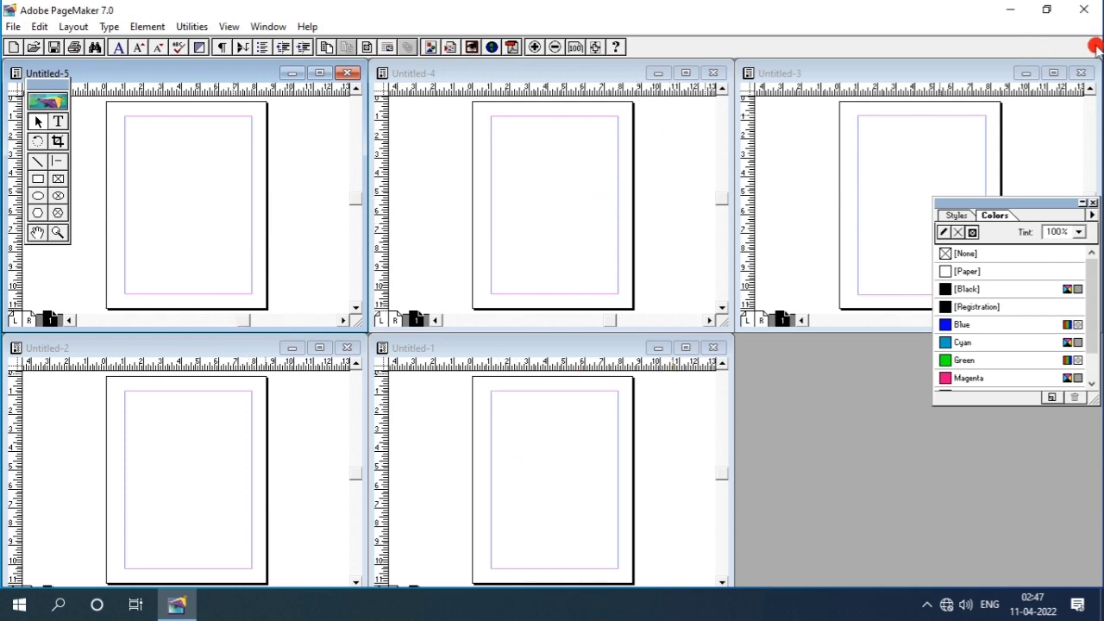
pyautogui.click(1080, 73)
pyautogui.click(713, 73)
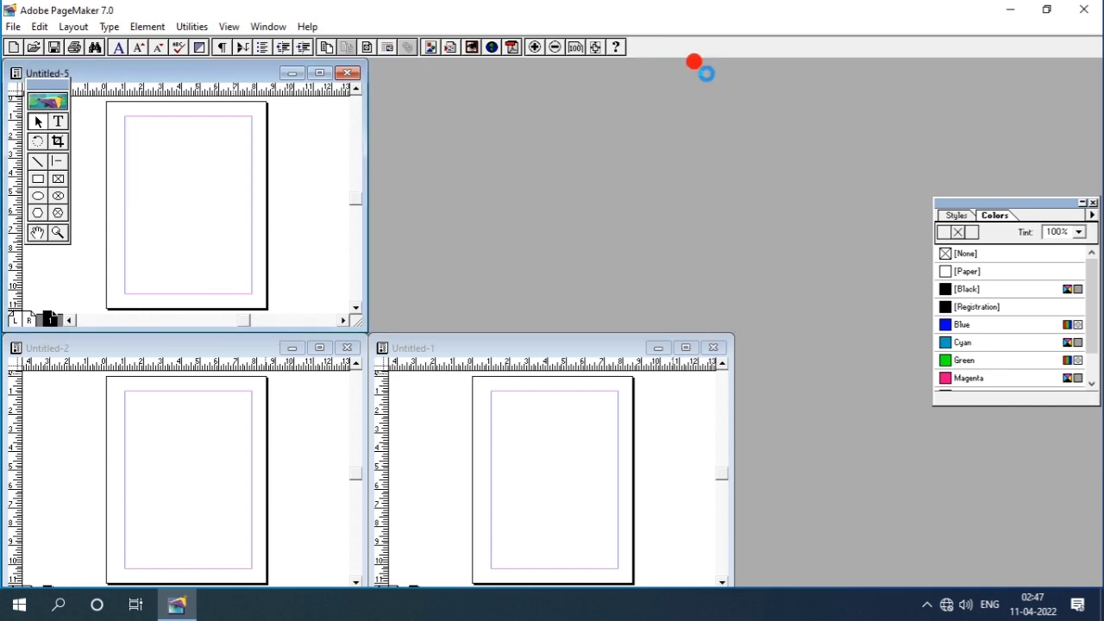
pyautogui.click(714, 349)
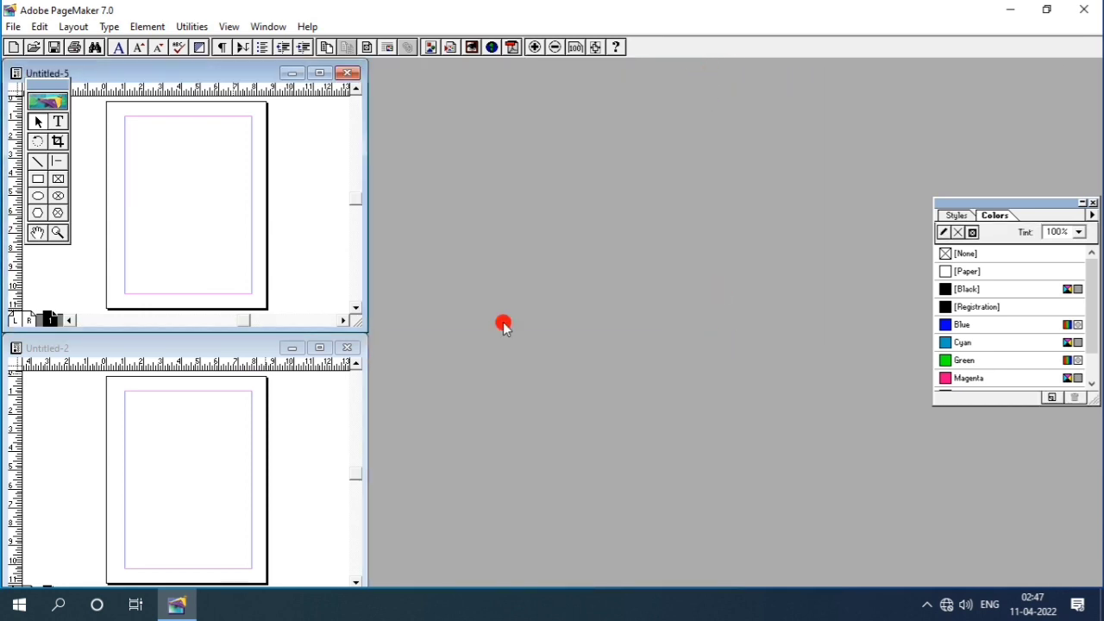
pyautogui.click(346, 348)
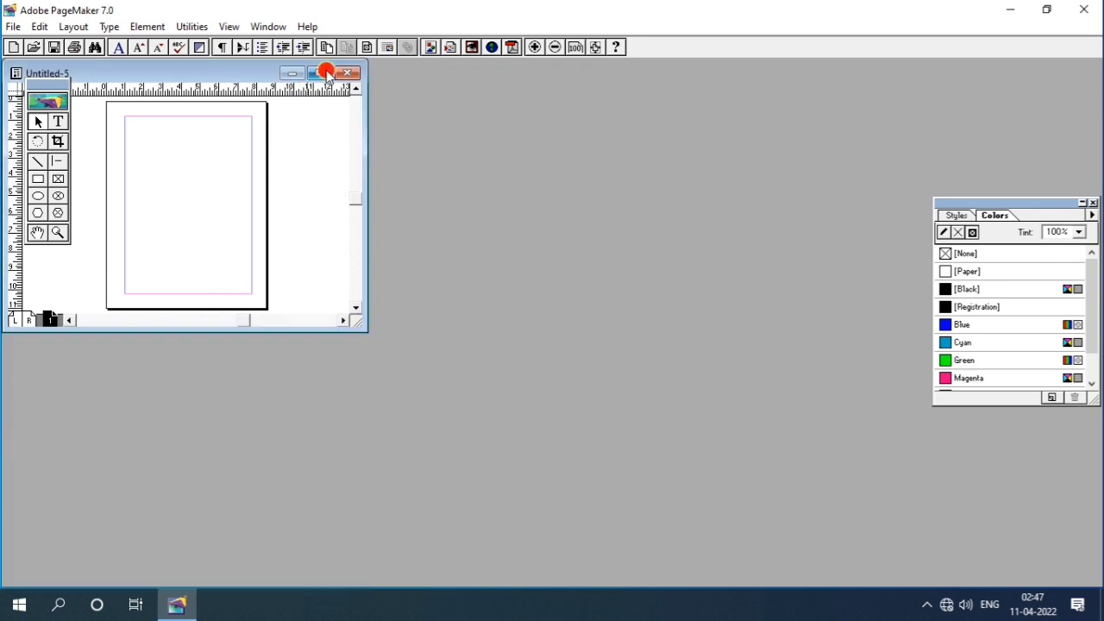
pyautogui.click(320, 72)
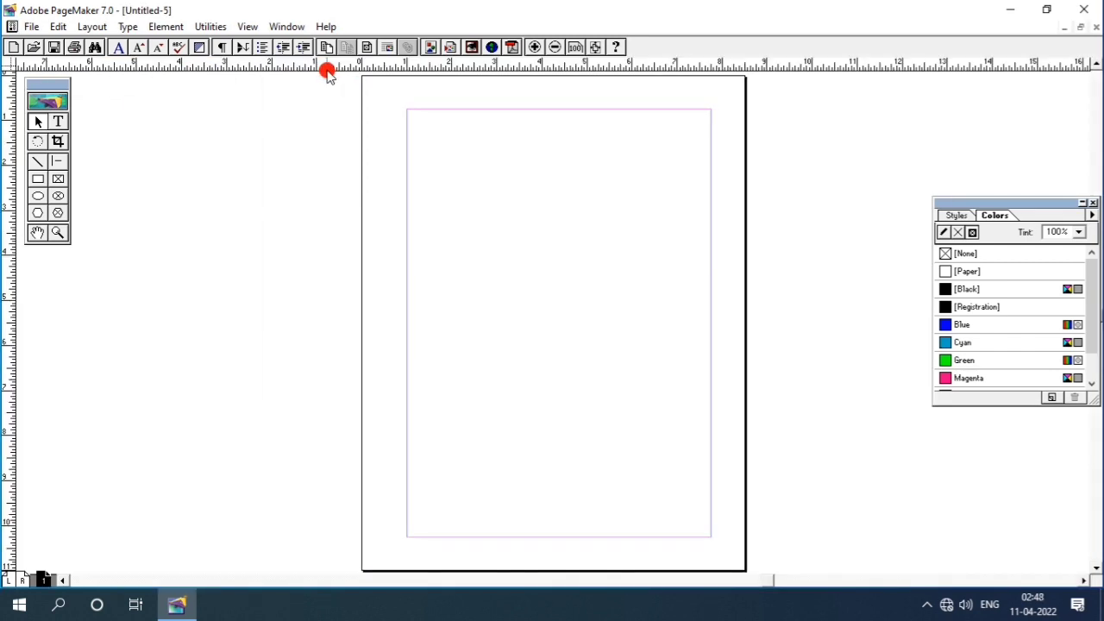
pyautogui.click(286, 27)
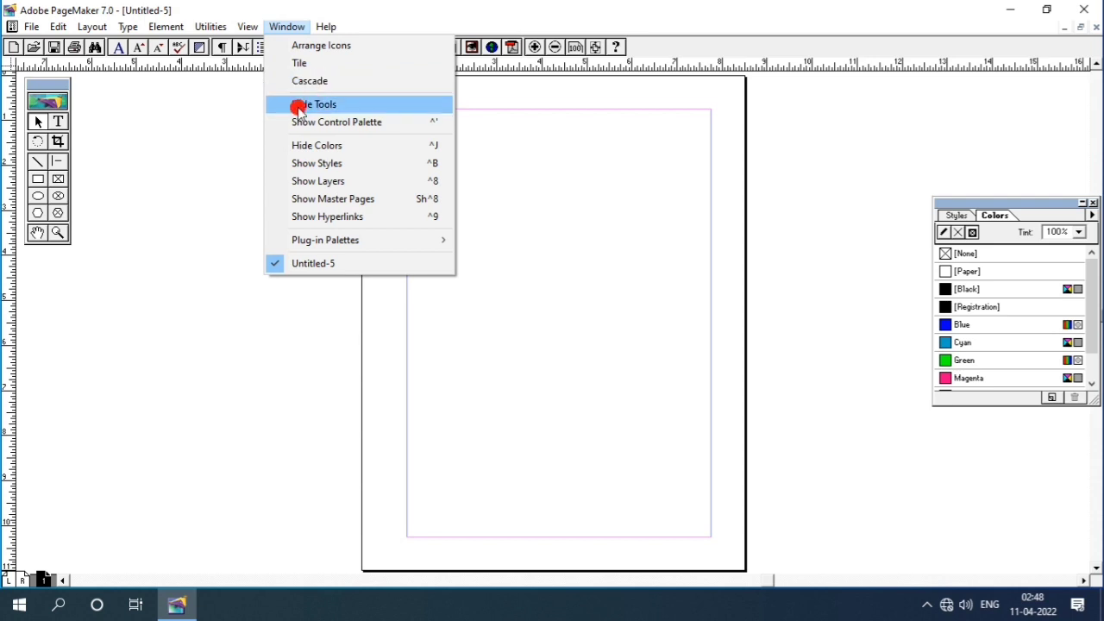
pyautogui.click(201, 134)
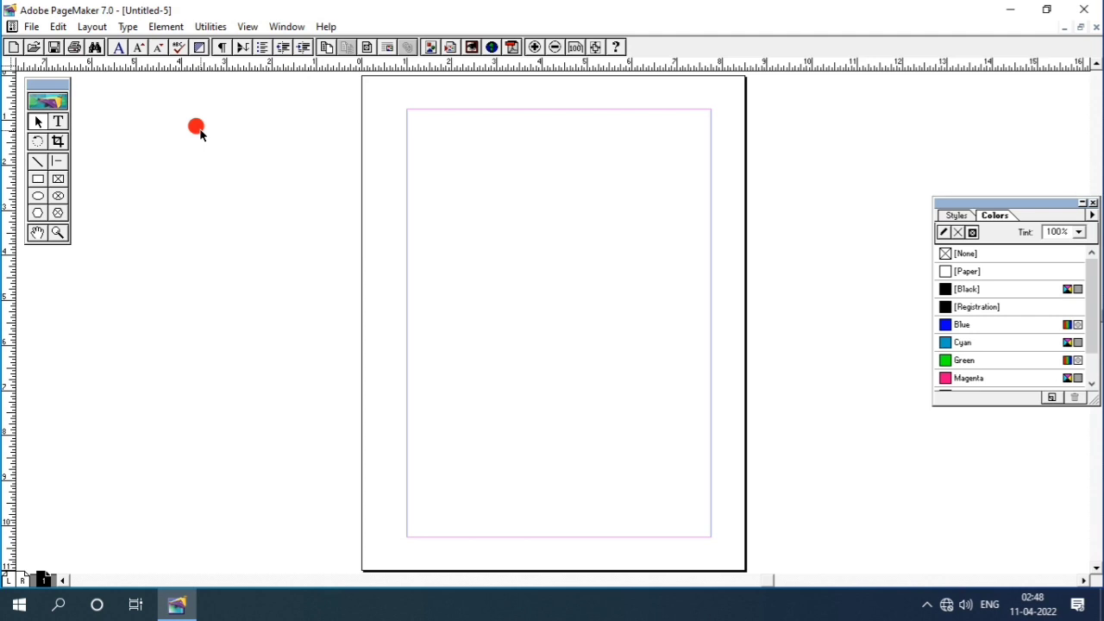
# - Create new documents Untitled-6 through Untitled-9 with the default Letter page settings
pyautogui.hotkey('ctrl', 'shift', 'p')
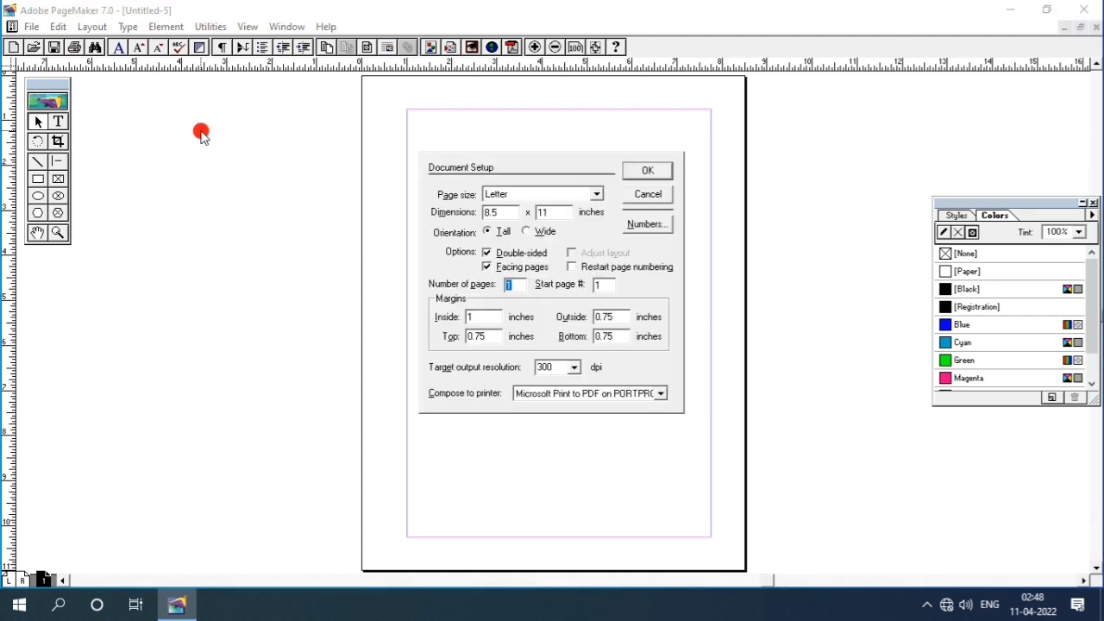
pyautogui.press('Return')
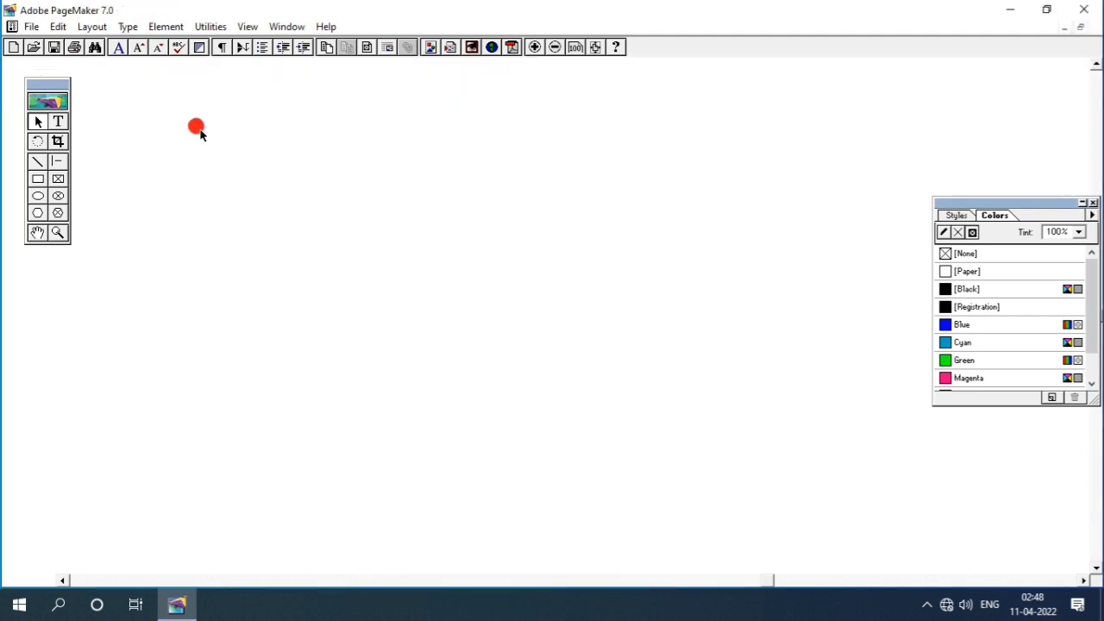
pyautogui.hotkey('ctrl', 'n')
pyautogui.press('Return')
pyautogui.hotkey('ctrl', 'n')
pyautogui.press('Return')
pyautogui.hotkey('ctrl', 'n')
pyautogui.press('Return')
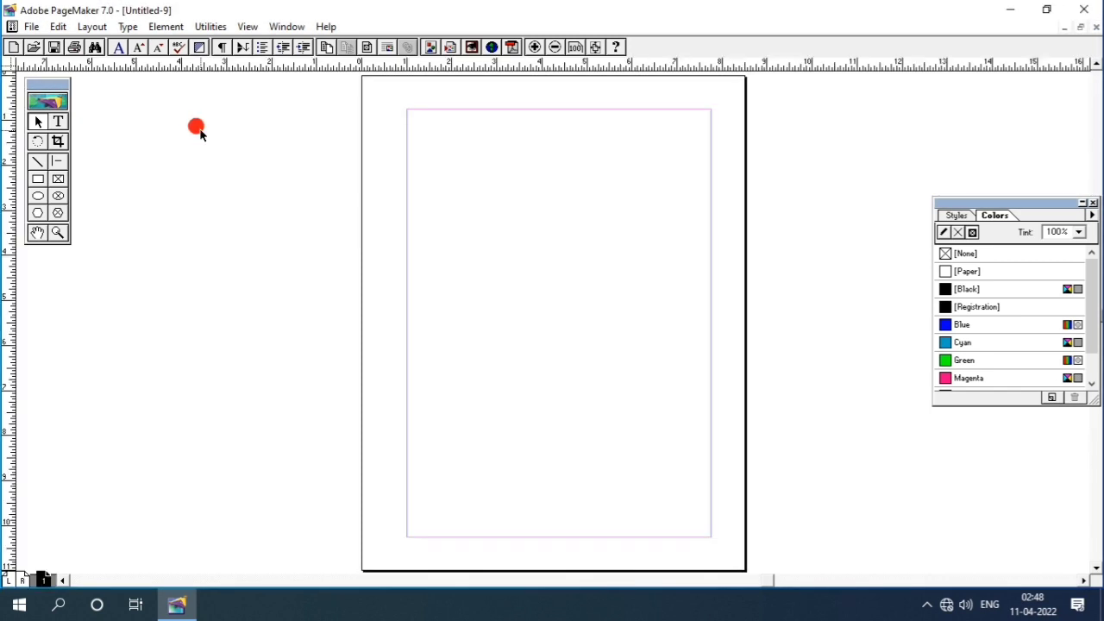
# - Cascade the open documents and move Untitled-9 aside to bring Untitled-6 forward
pyautogui.click(286, 26)
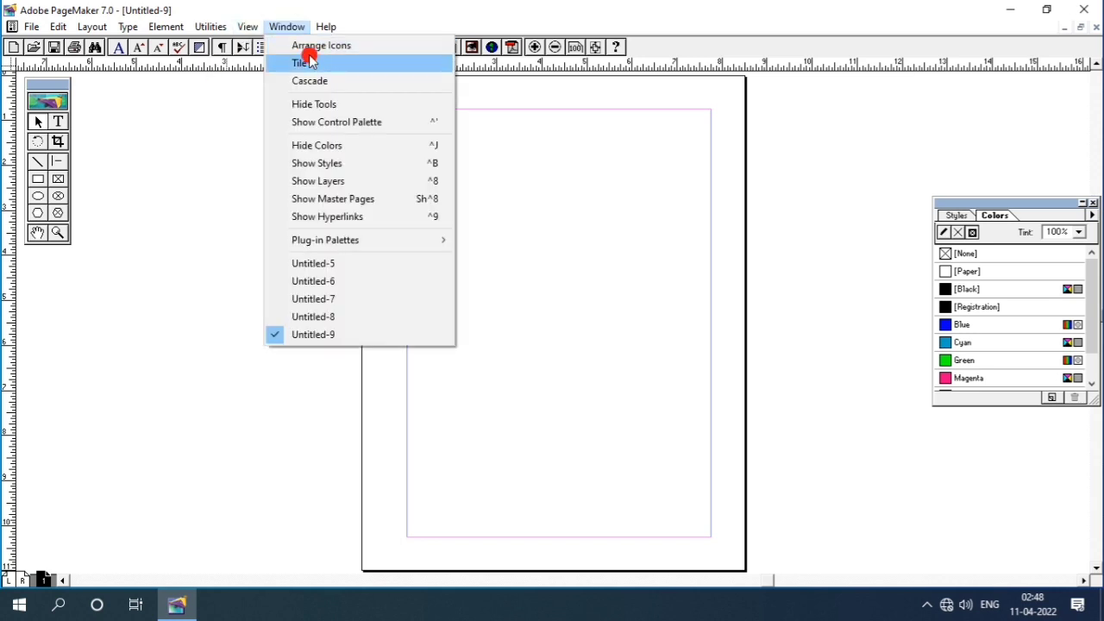
pyautogui.click(319, 80)
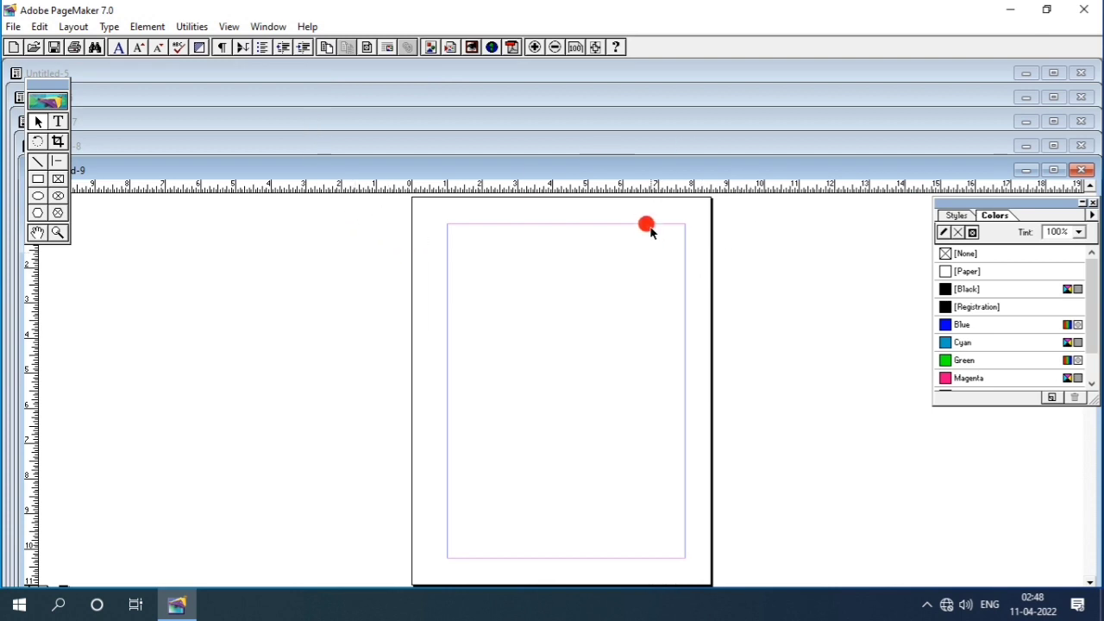
pyautogui.moveTo(636, 176); pyautogui.dragTo(655, 219)
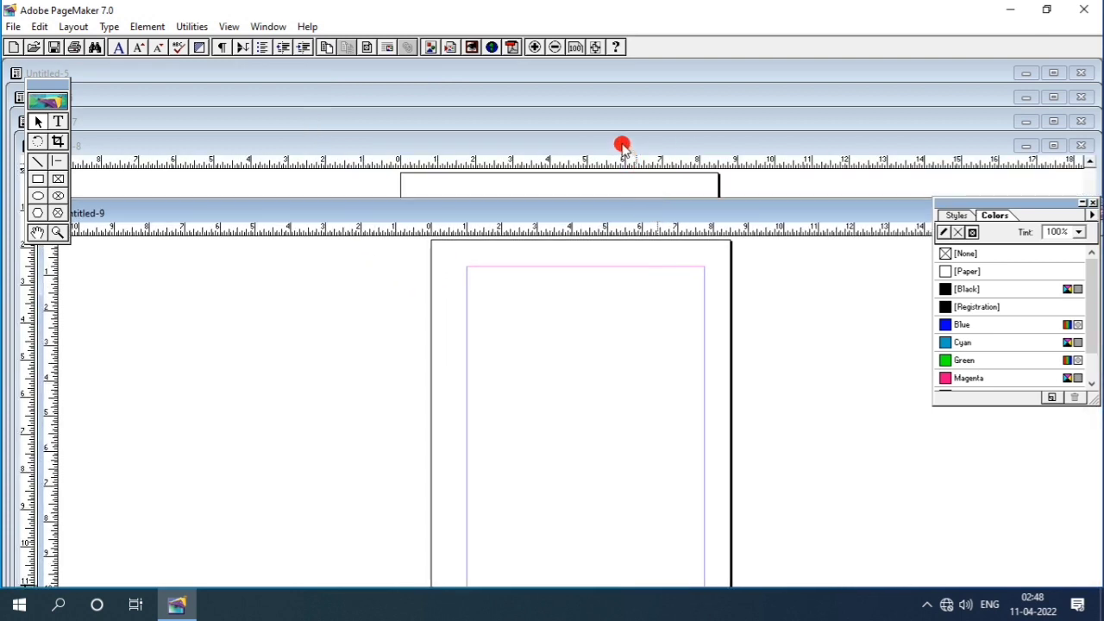
pyautogui.click(622, 147)
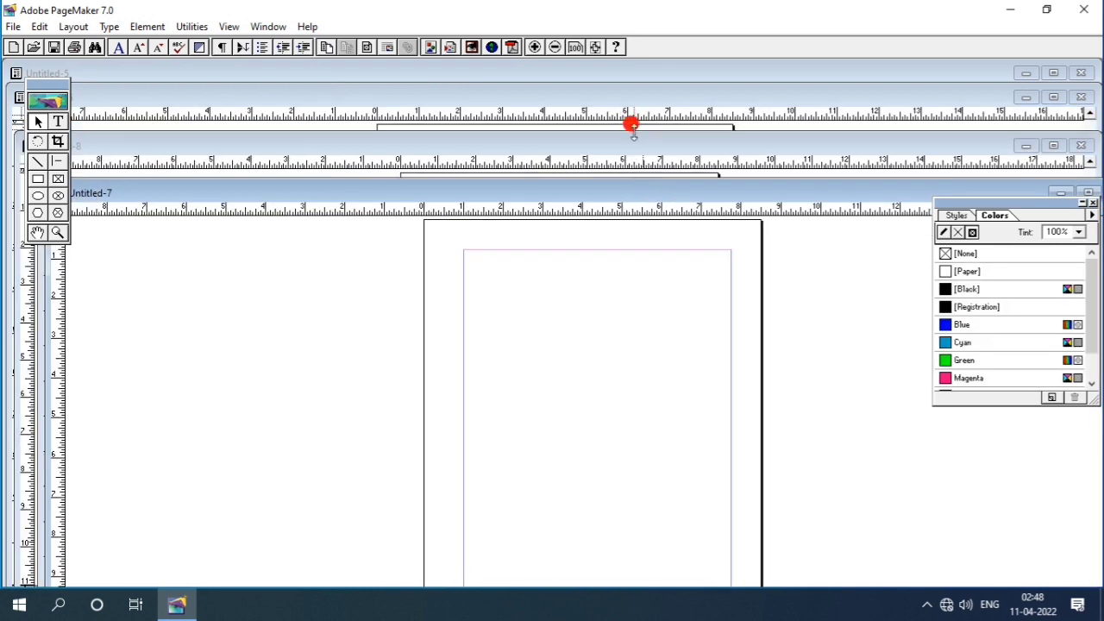
pyautogui.click(629, 127)
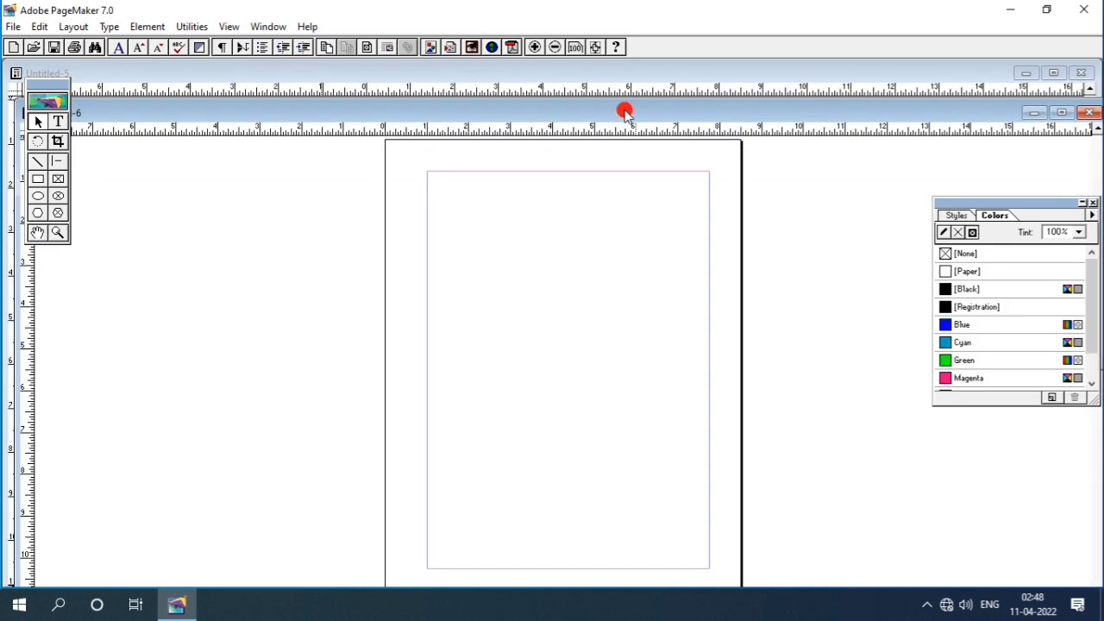
# - Close Untitled-6 and Untitled-8, and maximize Untitled-7
pyautogui.click(1089, 112)
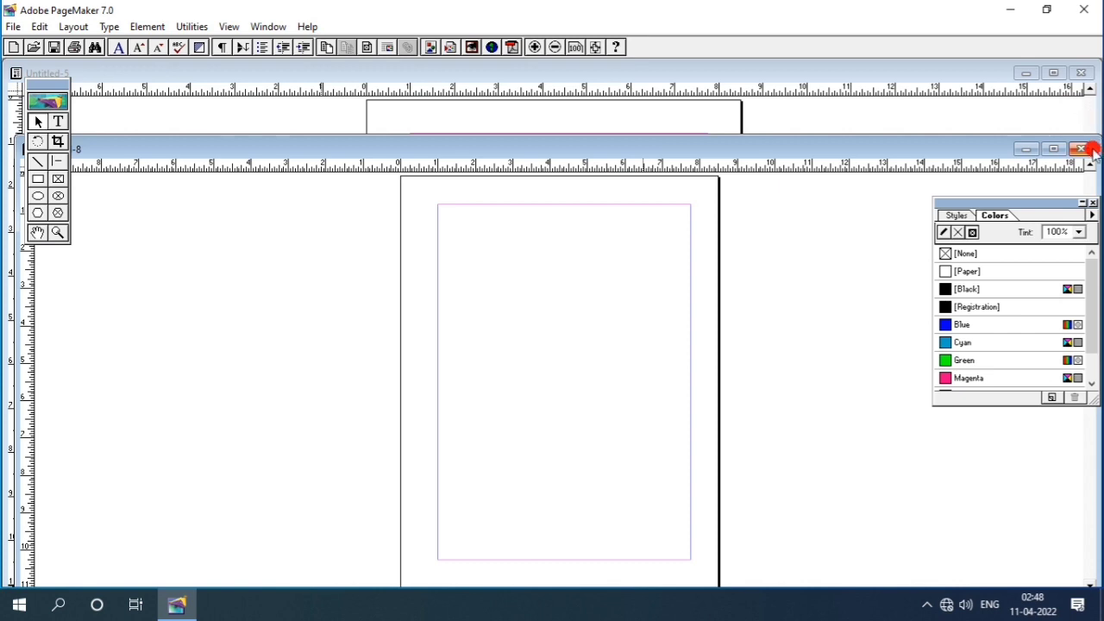
pyautogui.click(1081, 148)
pyautogui.click(1053, 192)
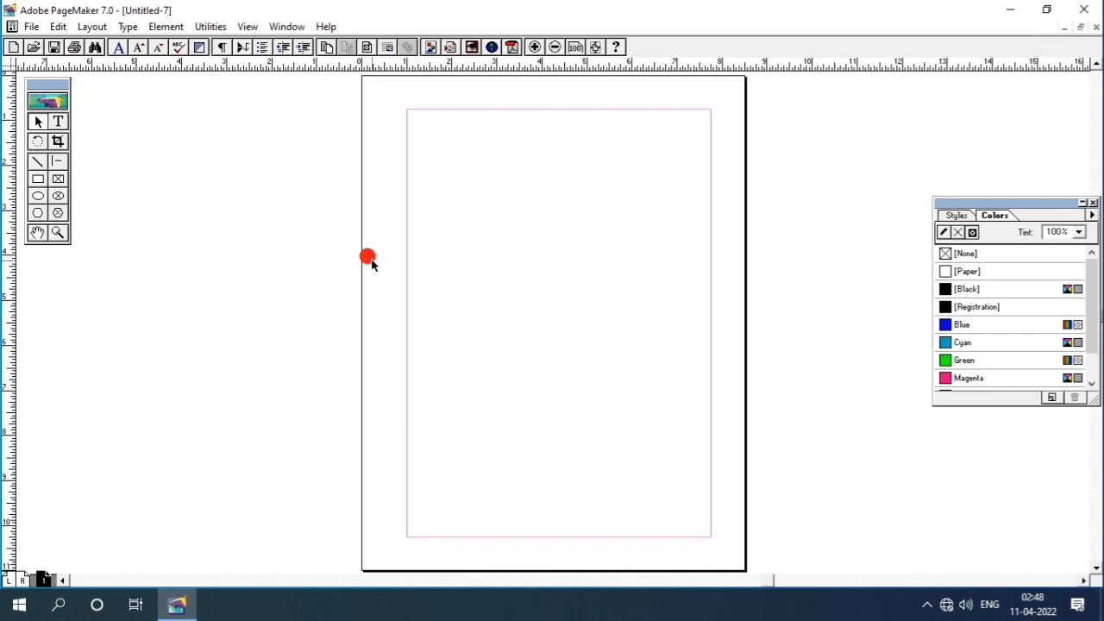
# - Drag the toolbox palette slightly lower on the pasteboard
pyautogui.click(284, 26)
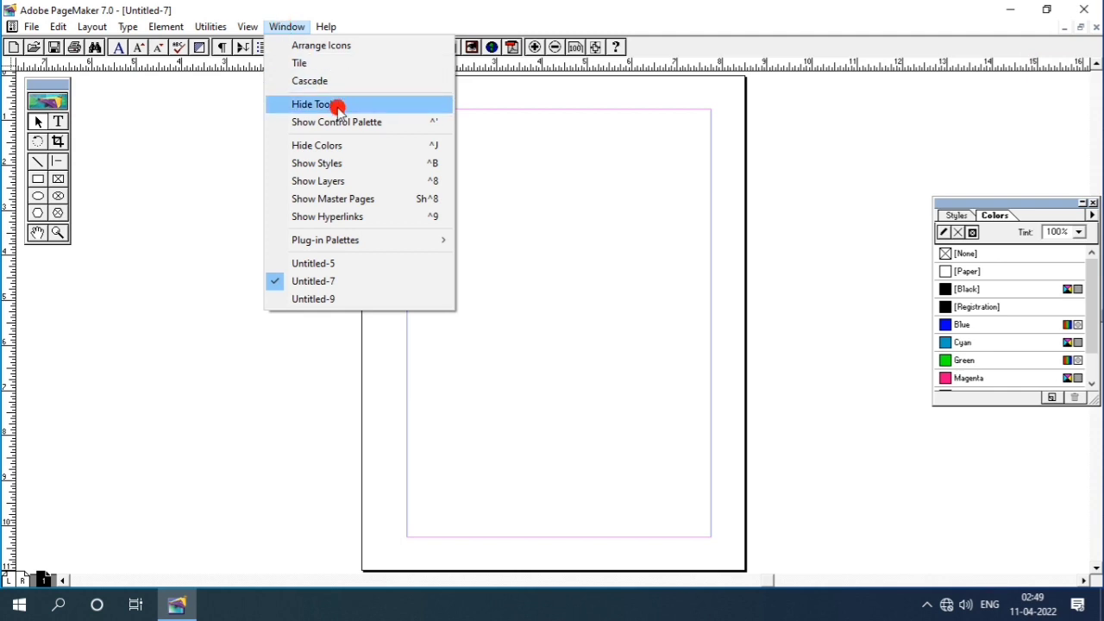
pyautogui.click(179, 125)
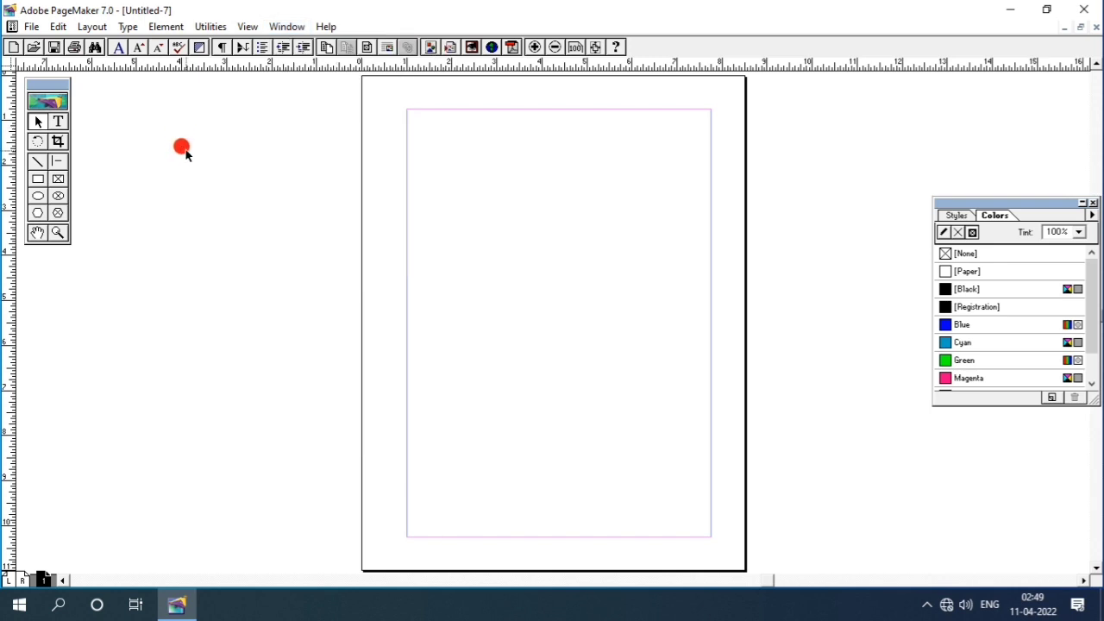
pyautogui.moveTo(58, 87); pyautogui.dragTo(48, 111)
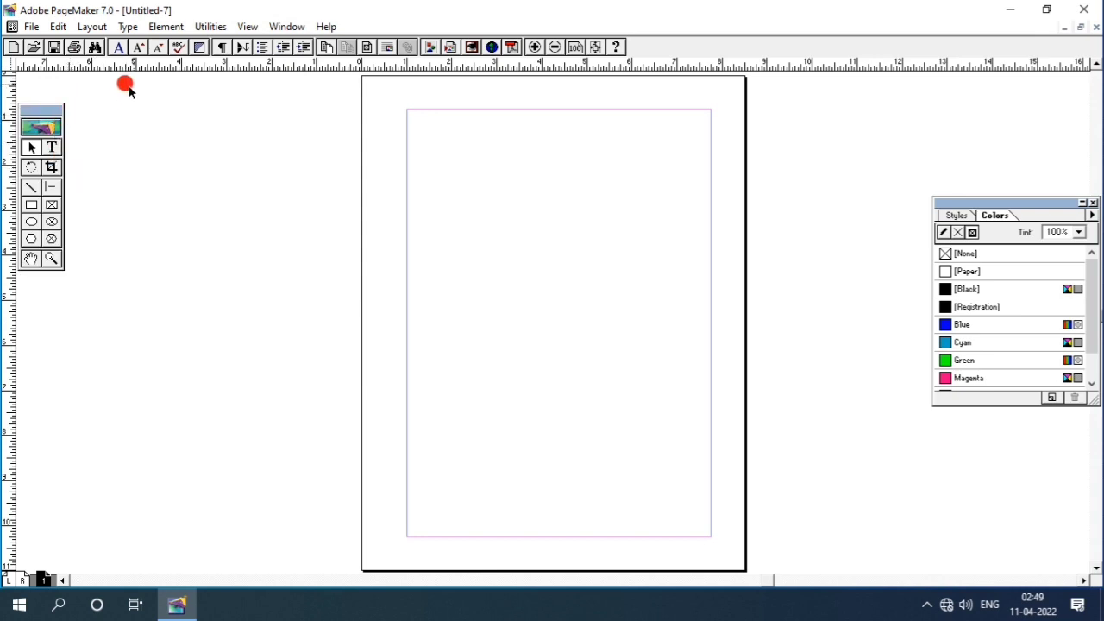
# - Hide the toolbox, then show it again from the Window menu
pyautogui.click(298, 27)
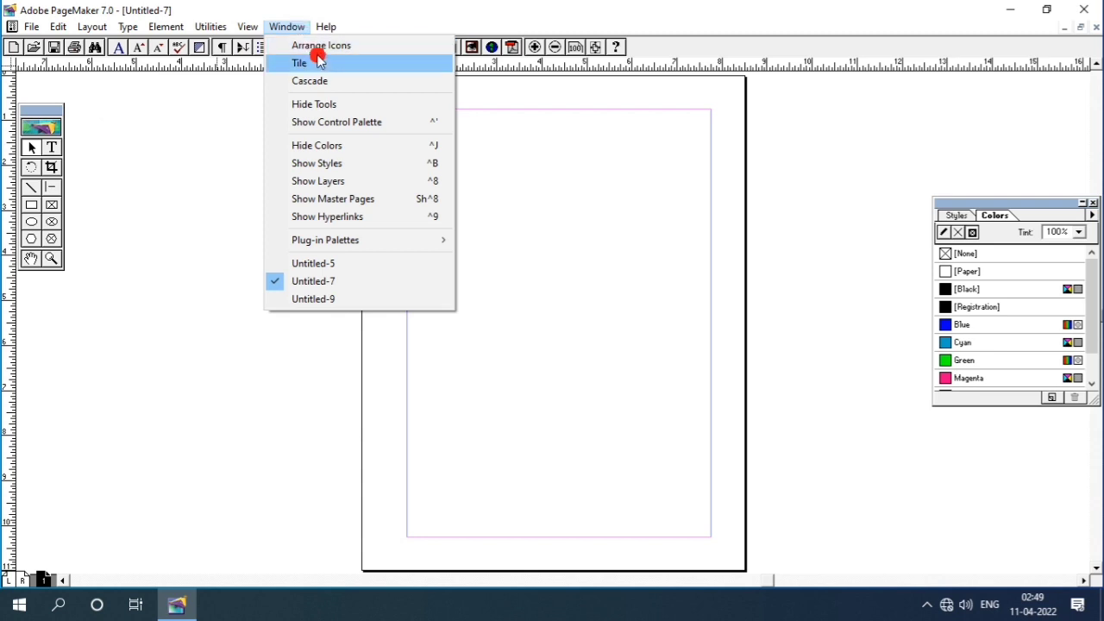
pyautogui.click(316, 105)
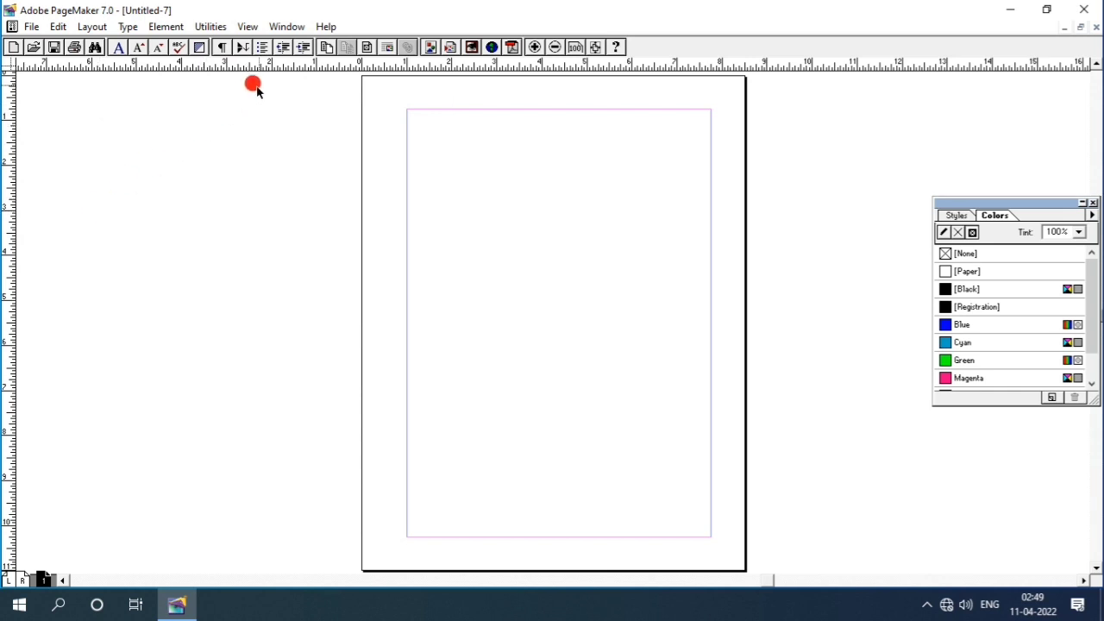
pyautogui.click(289, 27)
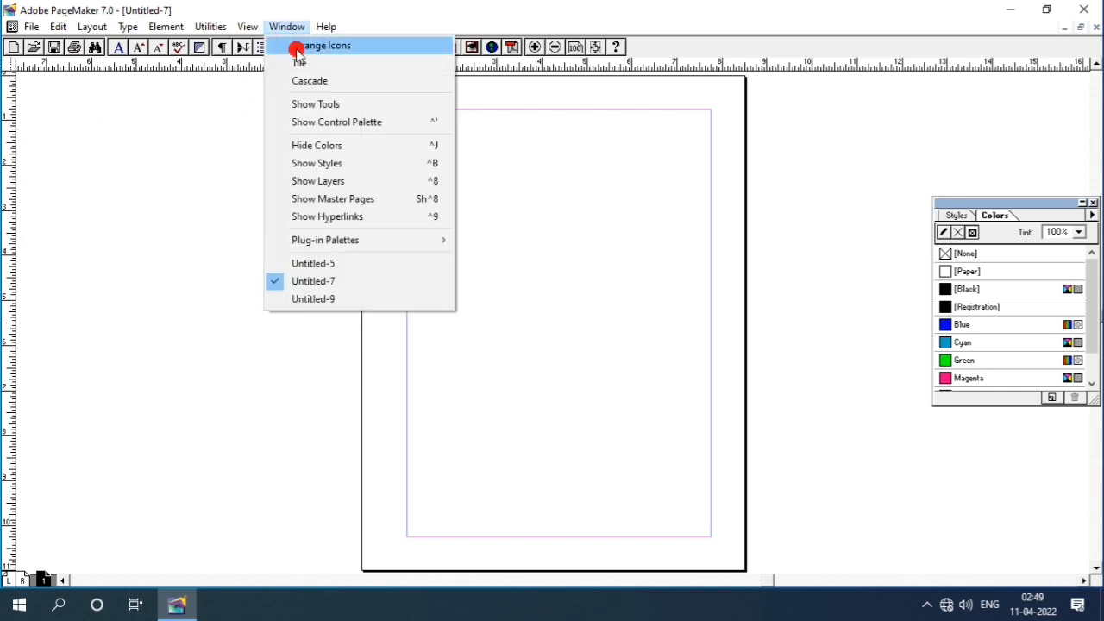
pyautogui.click(308, 103)
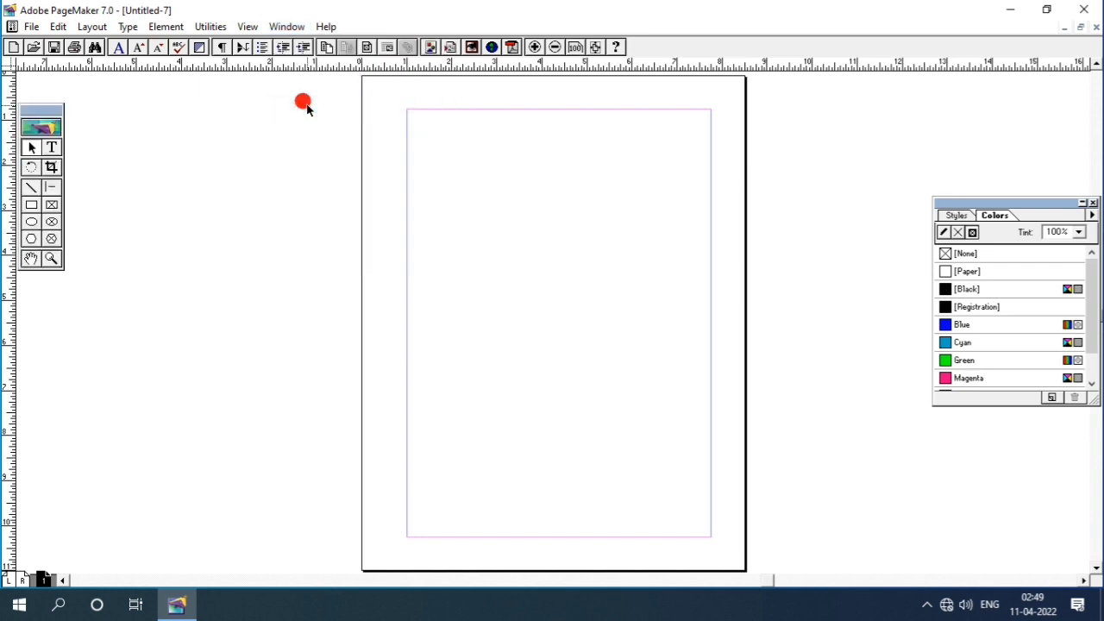
pyautogui.click(289, 27)
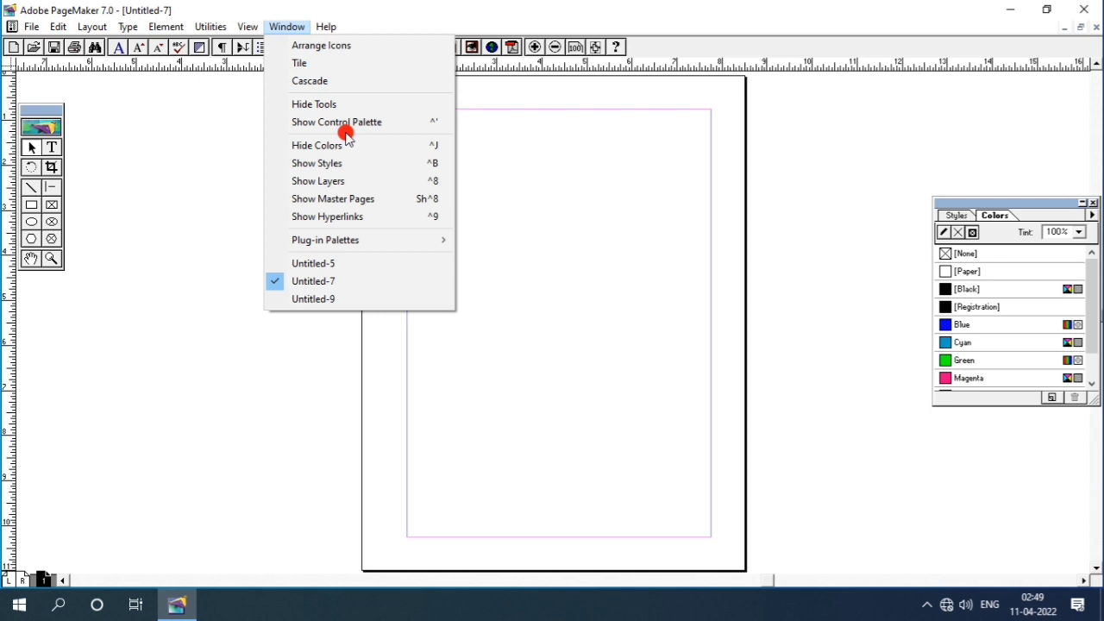
# - Show the control palette lower down and draw a 3.969 × 3.656 in ellipse on the upper page
pyautogui.click(341, 125)
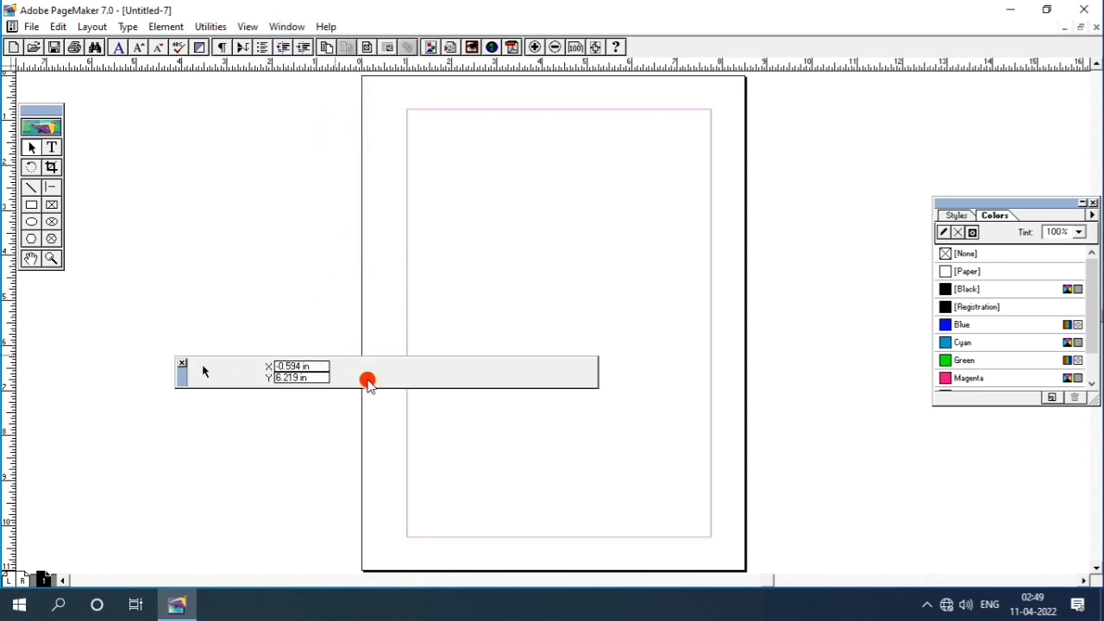
pyautogui.moveTo(178, 373); pyautogui.dragTo(456, 542)
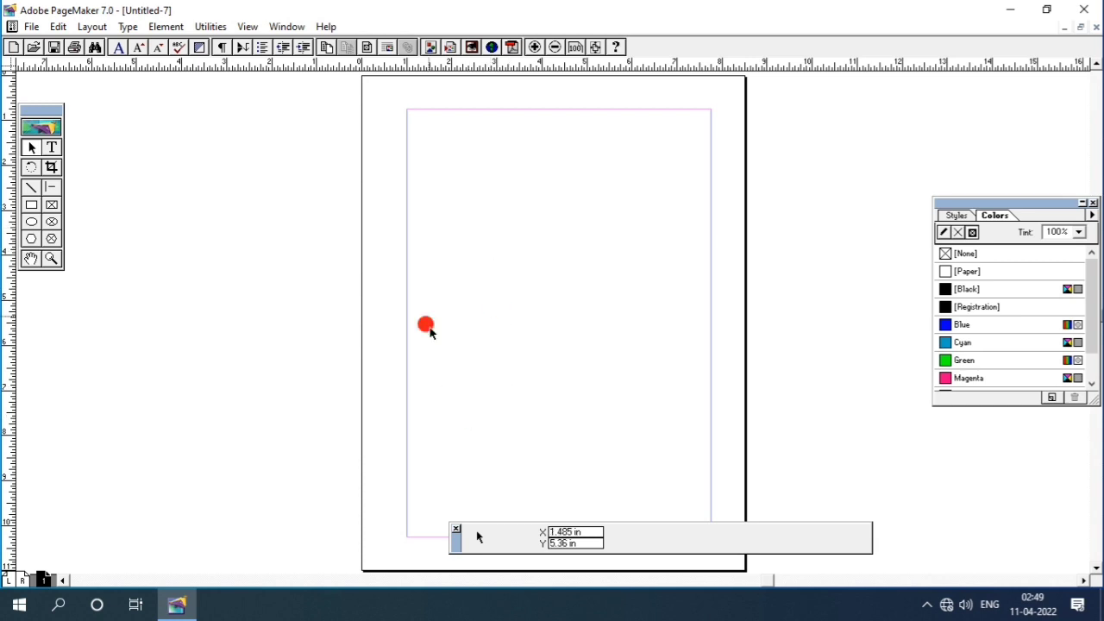
pyautogui.click(31, 222)
pyautogui.moveTo(458, 158); pyautogui.dragTo(591, 306)
pyautogui.moveTo(637, 323); pyautogui.dragTo(633, 324)
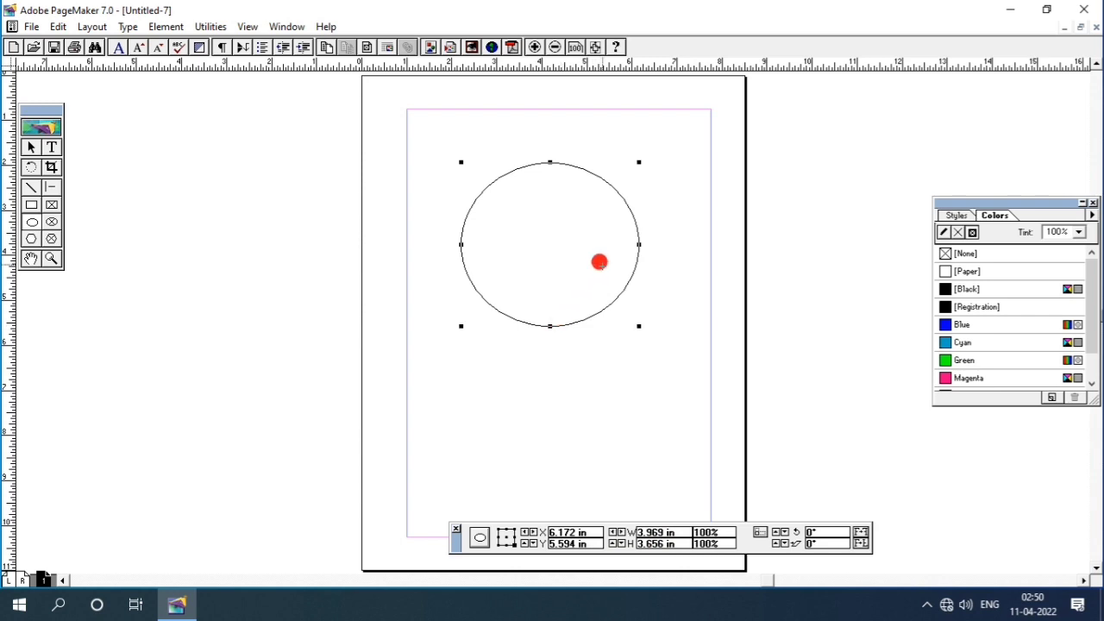
# - Add a tiny oval at the circle's centre, then select the large circle with the Pointer tool
pyautogui.click(557, 226)
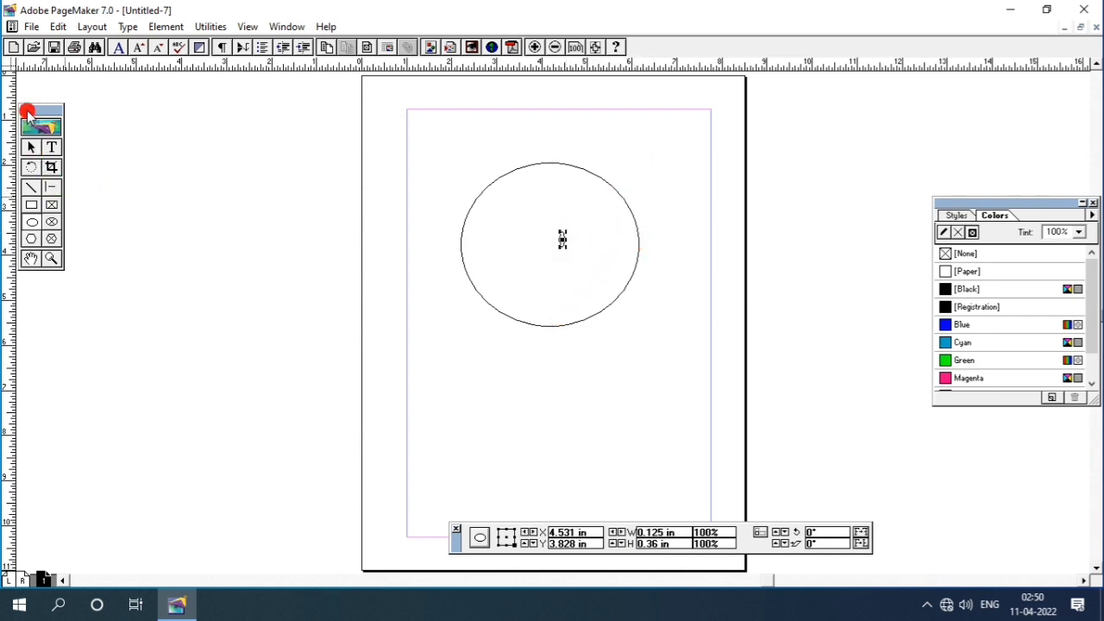
pyautogui.click(31, 147)
pyautogui.click(542, 164)
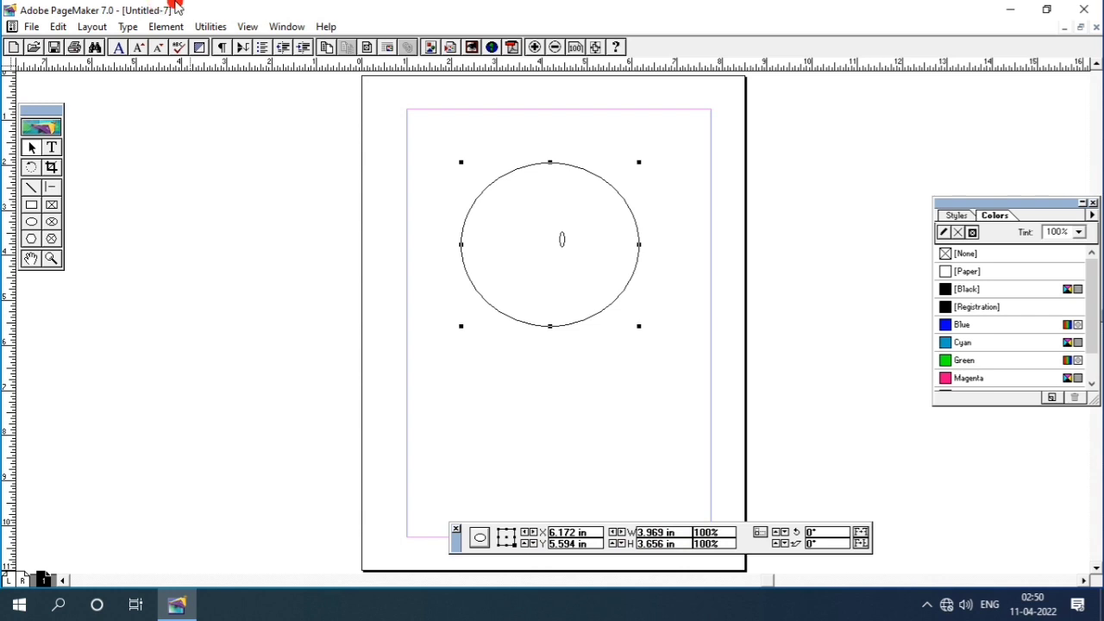
pyautogui.click(283, 27)
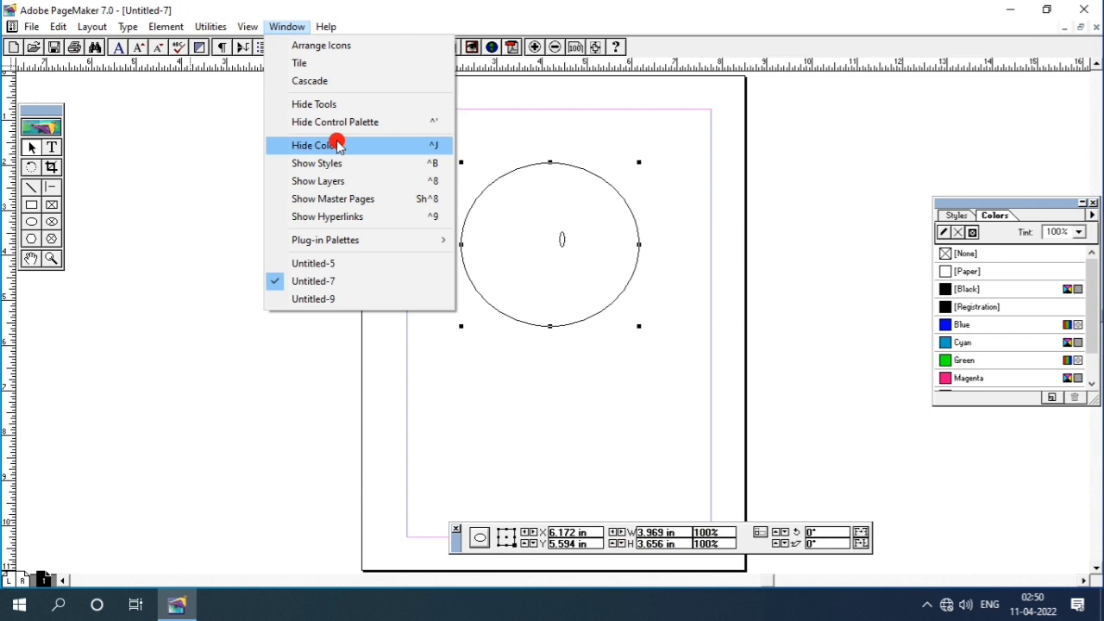
# - Move the Colors palette up and left, then hide and reshow the toolbox
pyautogui.click(901, 199)
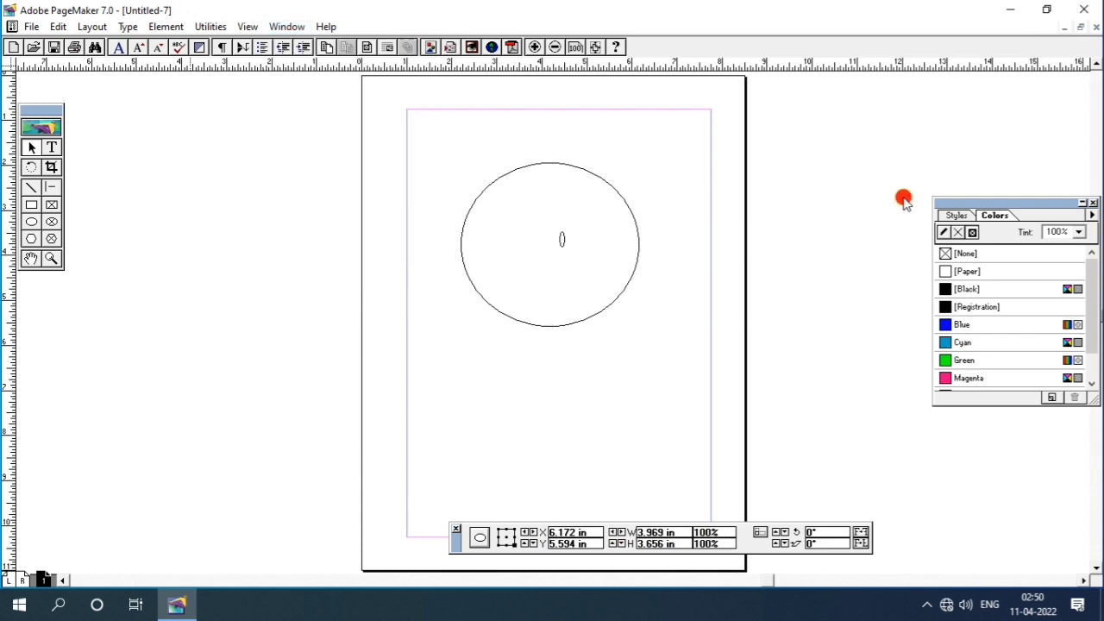
pyautogui.moveTo(985, 197); pyautogui.dragTo(966, 117)
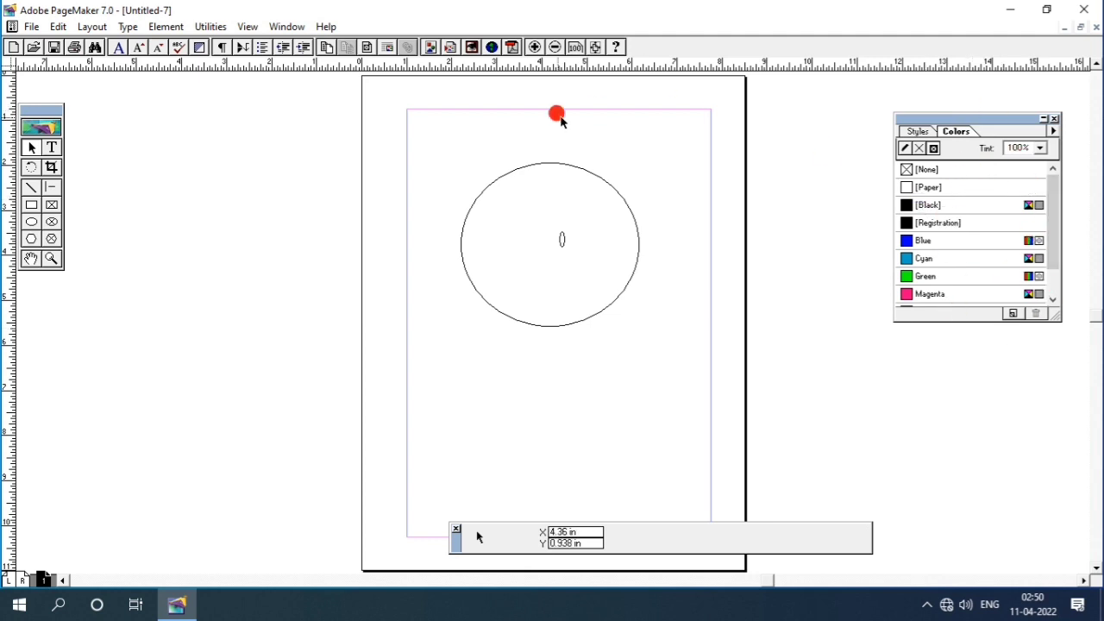
pyautogui.click(287, 27)
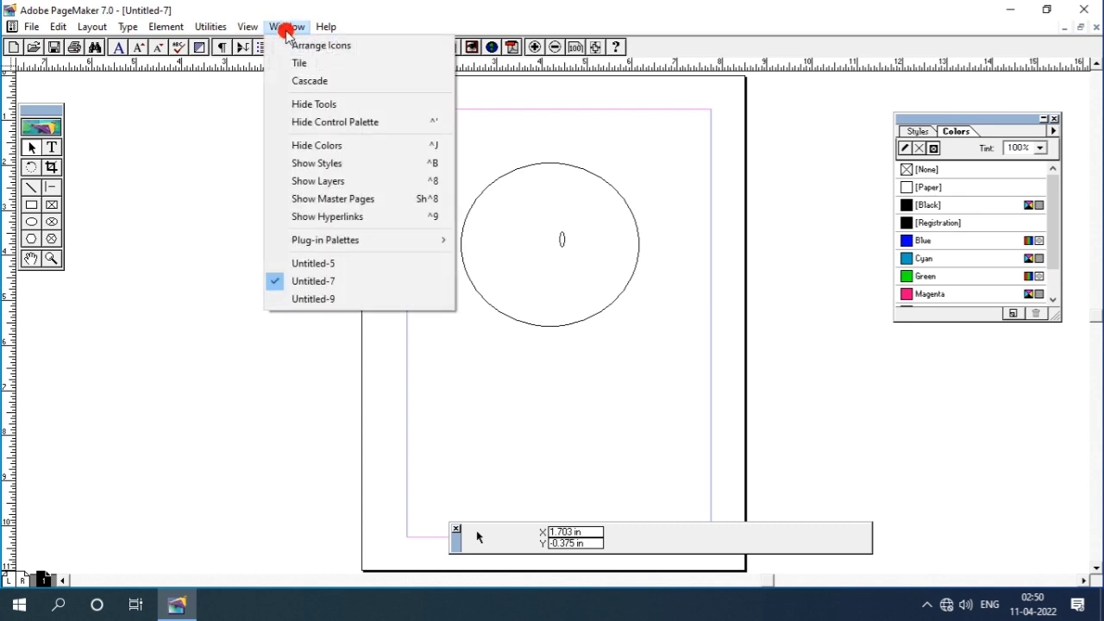
pyautogui.click(312, 104)
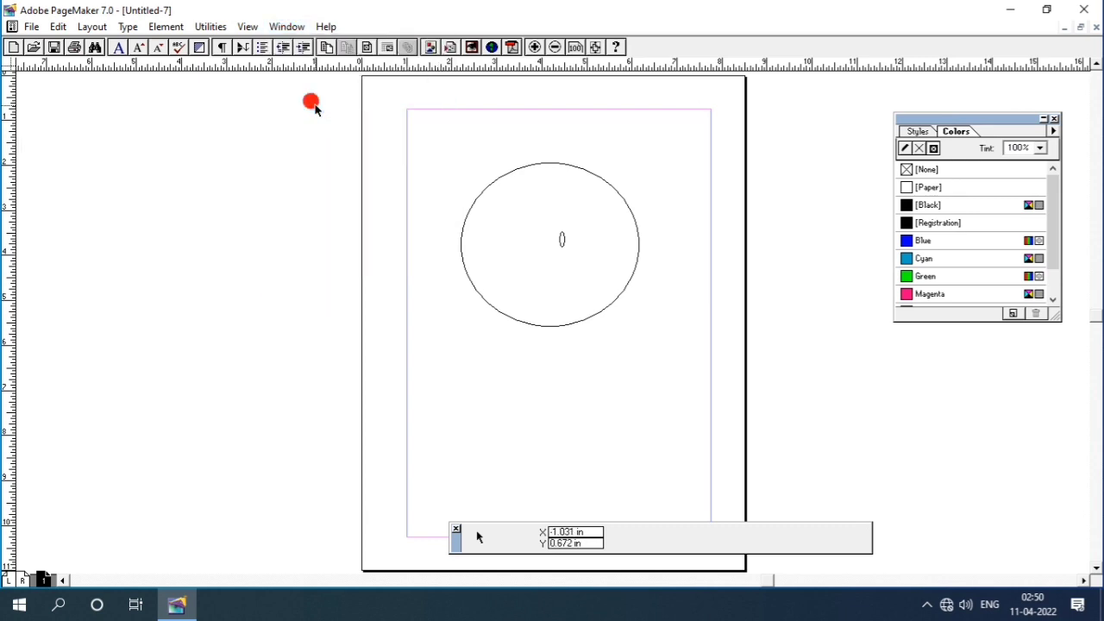
pyautogui.click(284, 27)
pyautogui.click(310, 104)
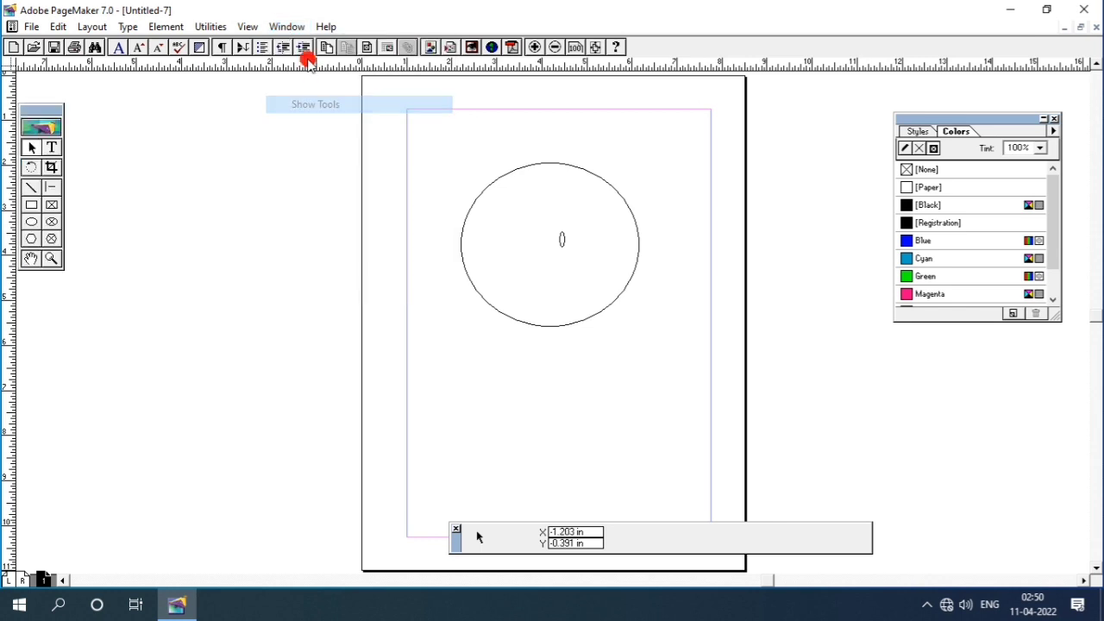
# - Hide the Colors palette and show it again from the Window menu
pyautogui.click(288, 27)
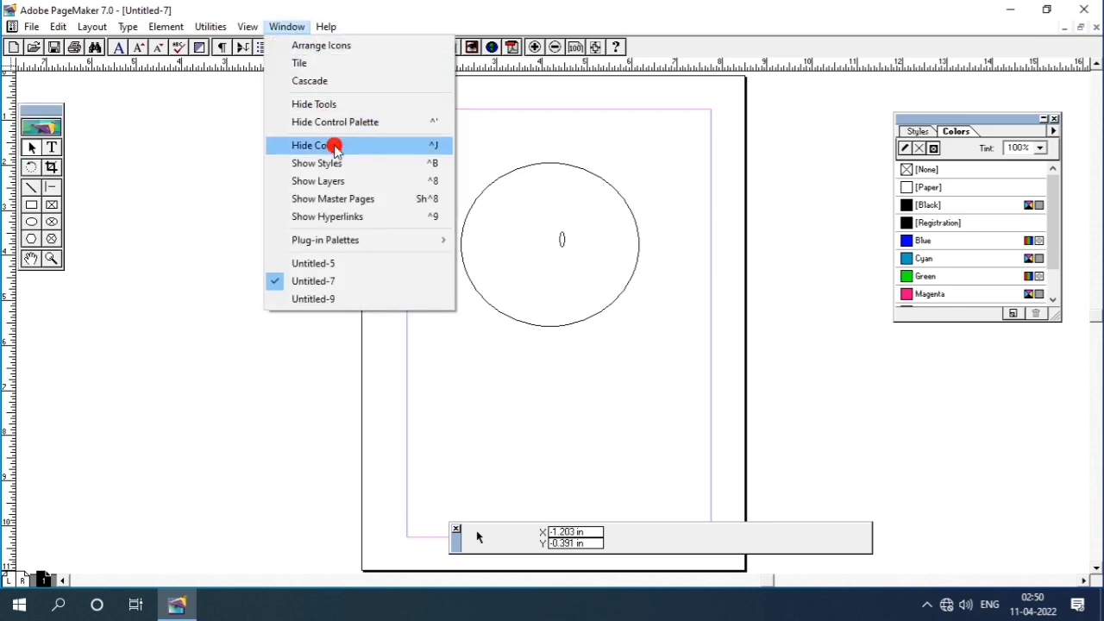
pyautogui.click(334, 147)
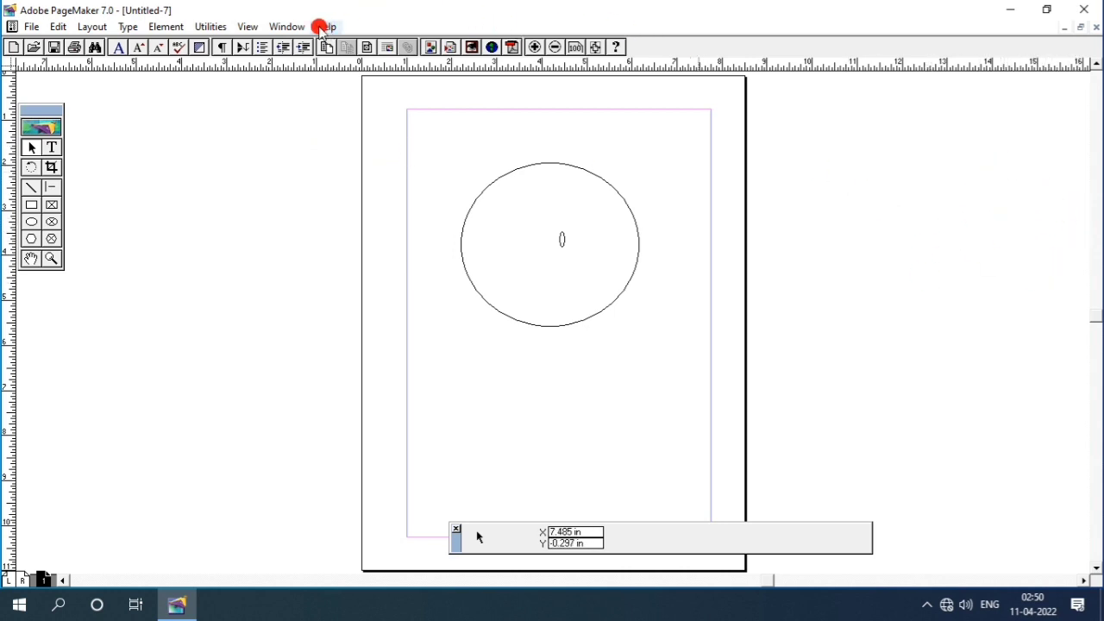
pyautogui.click(288, 27)
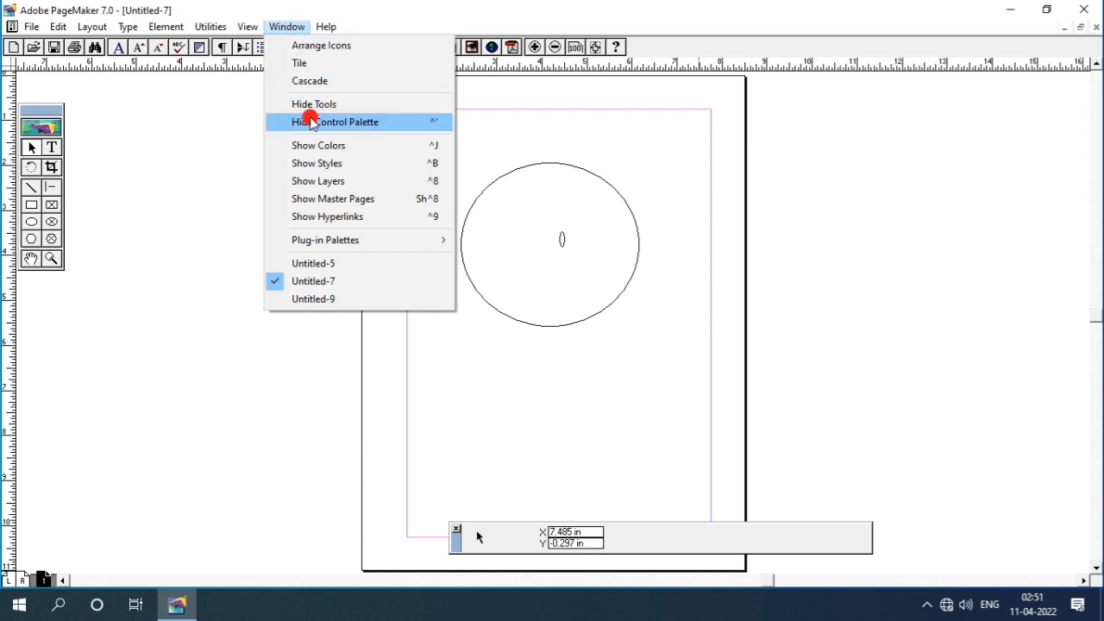
pyautogui.click(318, 144)
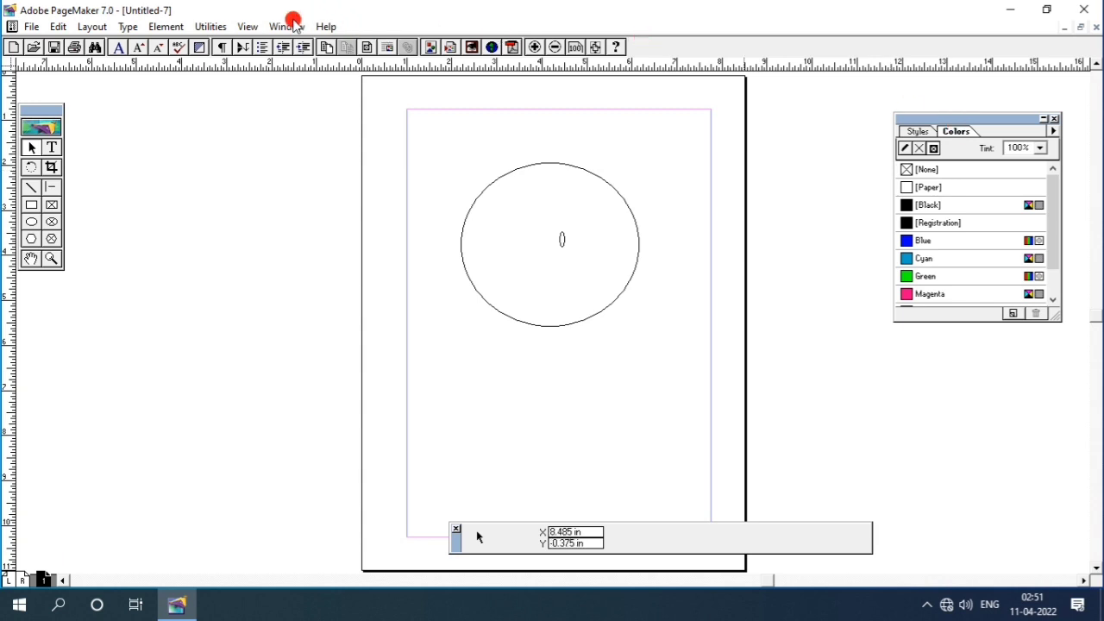
pyautogui.click(287, 27)
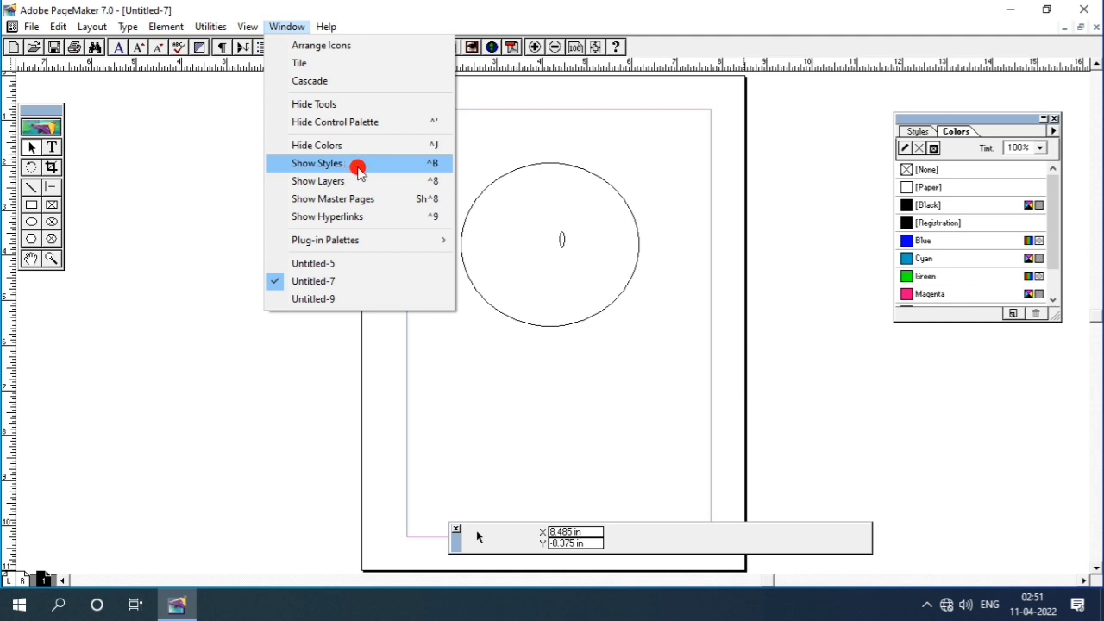
# - Delete the large circle and set the text character size to 36 points
pyautogui.click(506, 174)
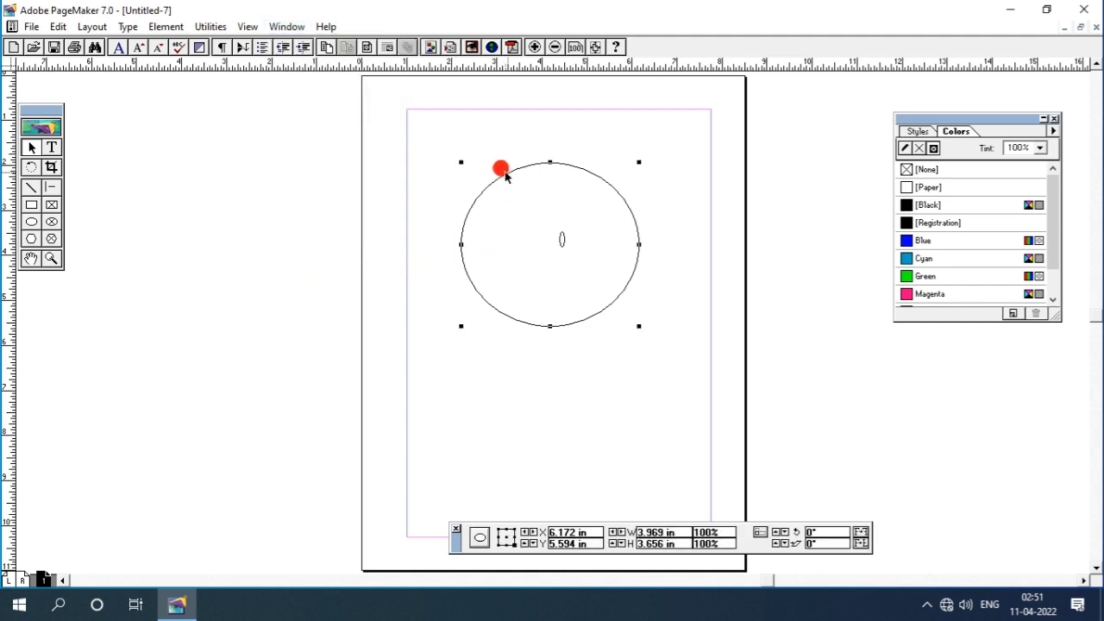
pyautogui.press('Delete')
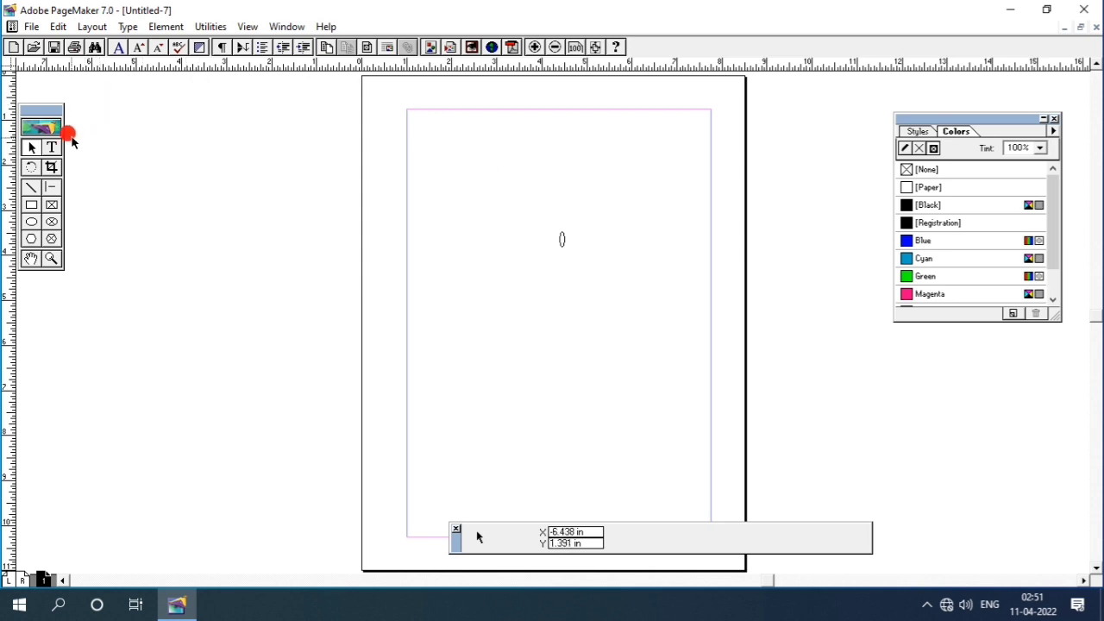
pyautogui.click(52, 148)
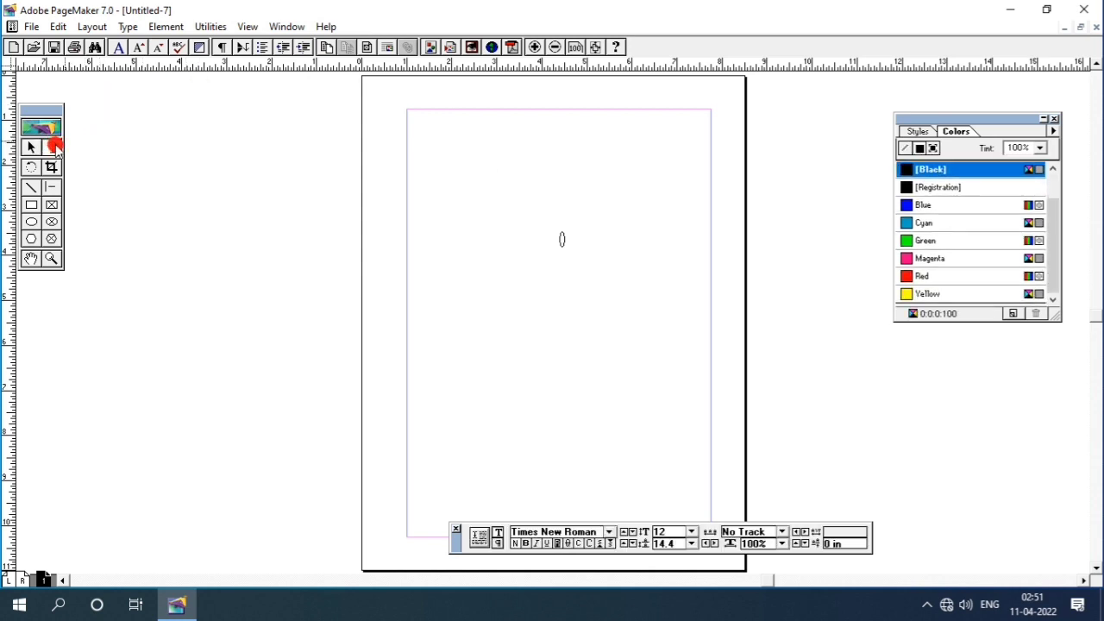
pyautogui.click(135, 47)
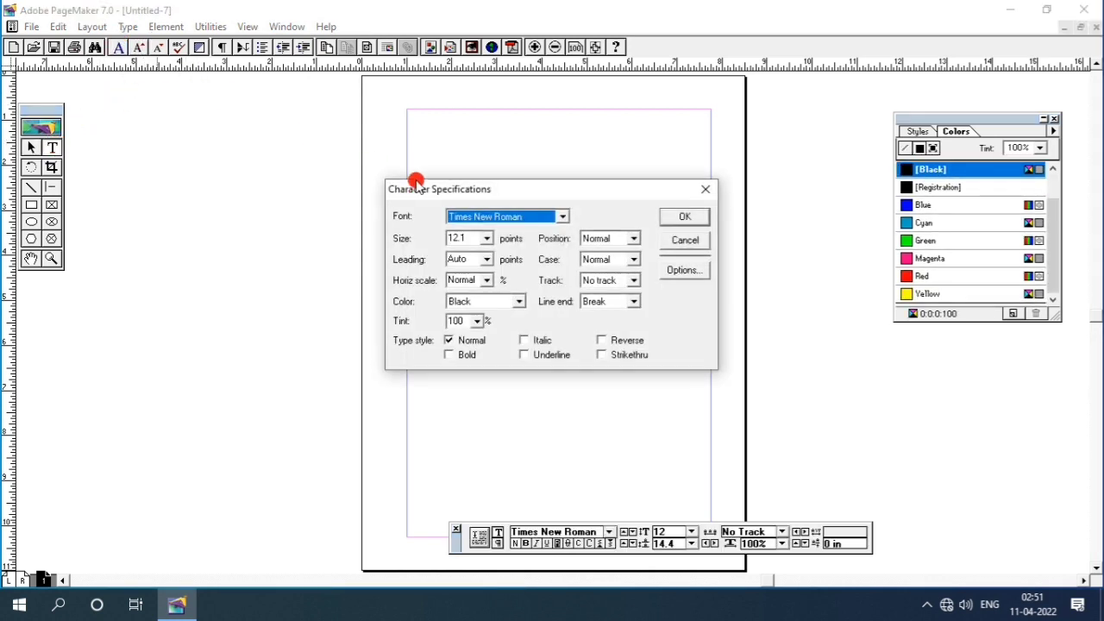
pyautogui.click(486, 238)
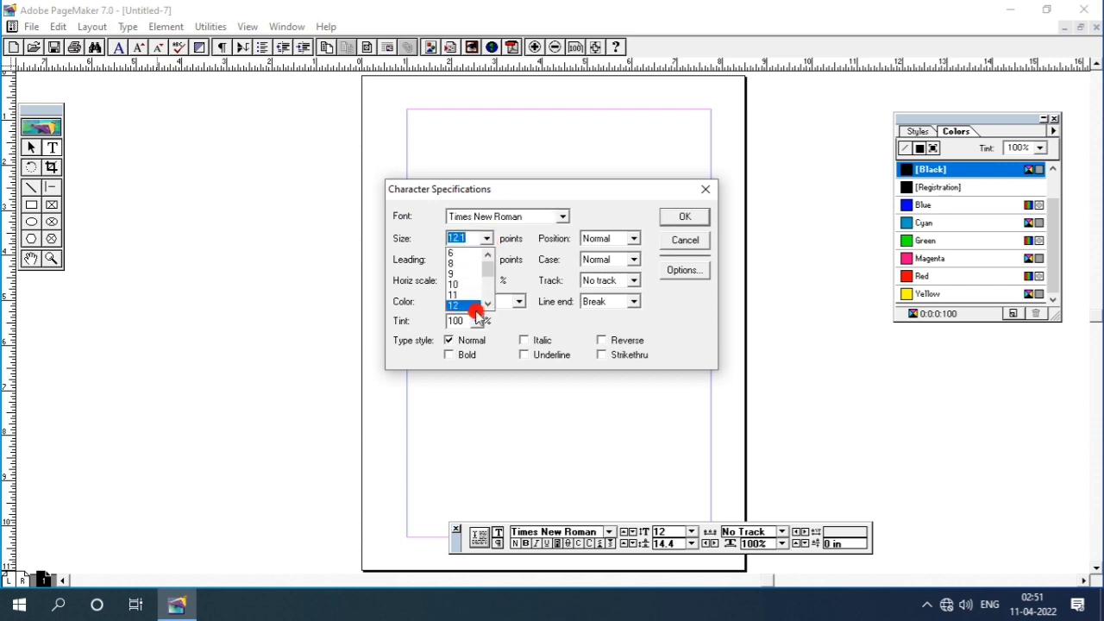
pyautogui.moveTo(487, 300); pyautogui.dragTo(447, 280)
pyautogui.click(451, 273)
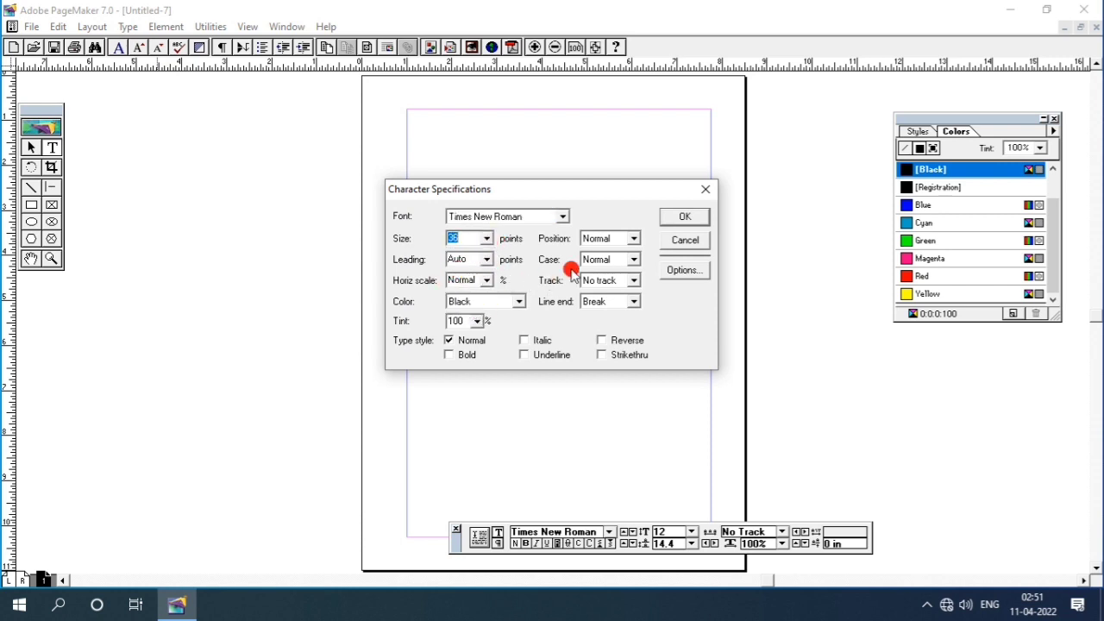
pyautogui.click(665, 212)
# - Type the user's full name at the top-left margin and select the line
pyautogui.click(426, 184)
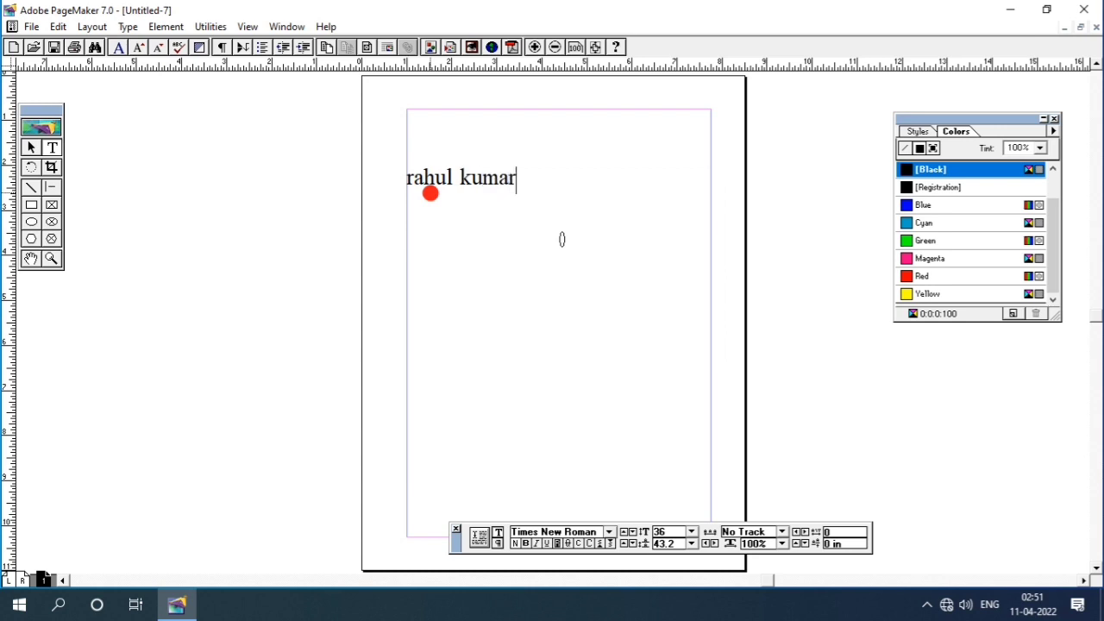
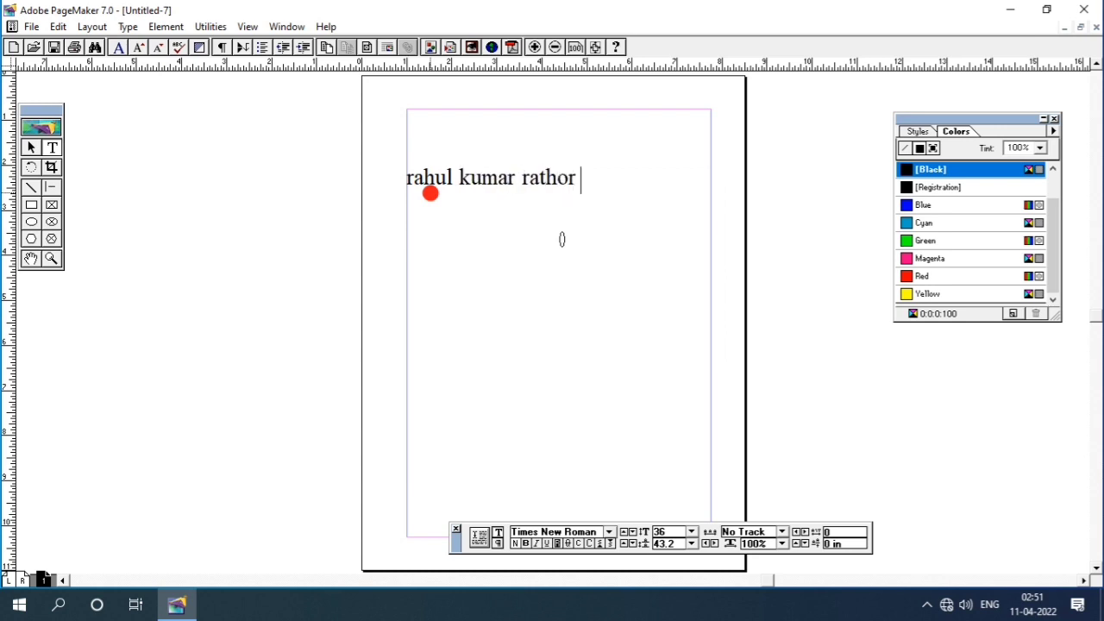
pyautogui.moveTo(583, 180); pyautogui.dragTo(324, 52)
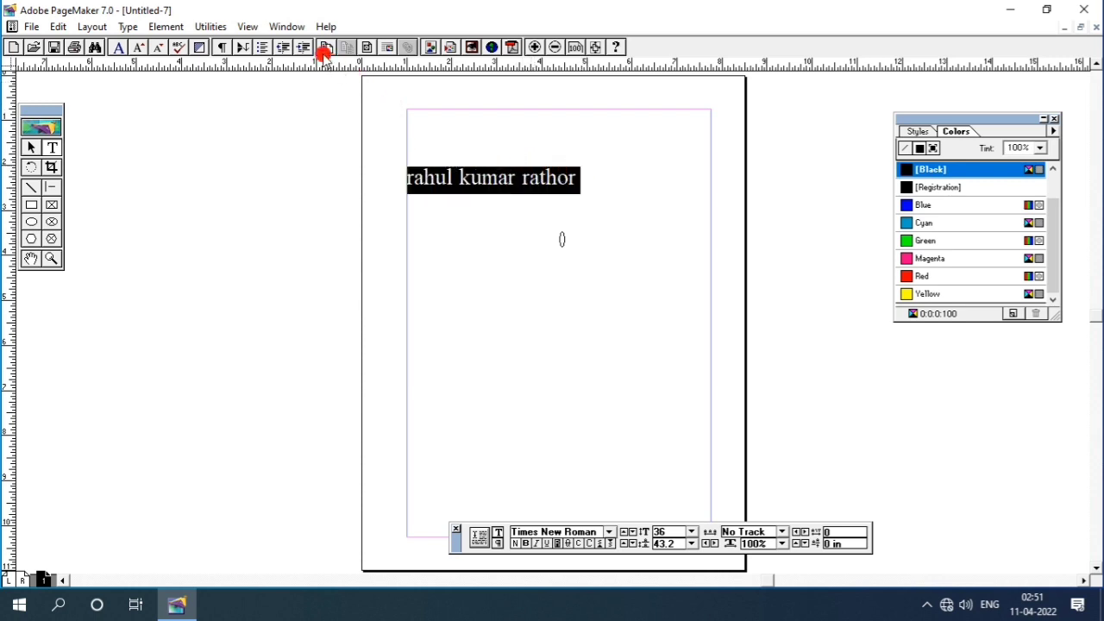
pyautogui.click(288, 28)
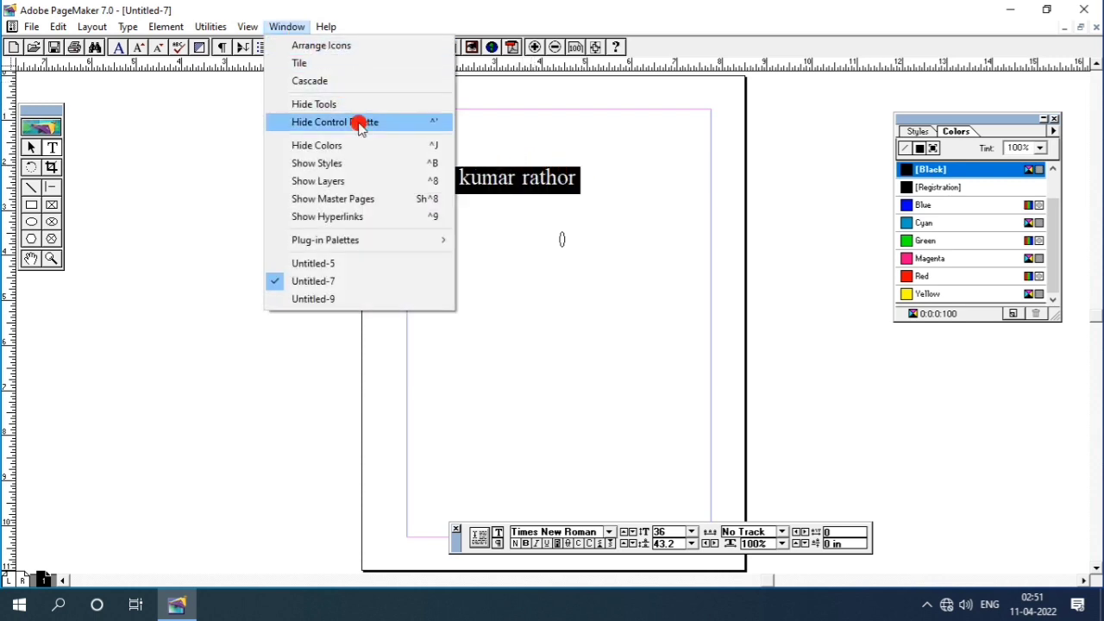
# - Show the Styles palette next to the page and try Headline, Subhead 1 and Caption on the text line
pyautogui.click(336, 164)
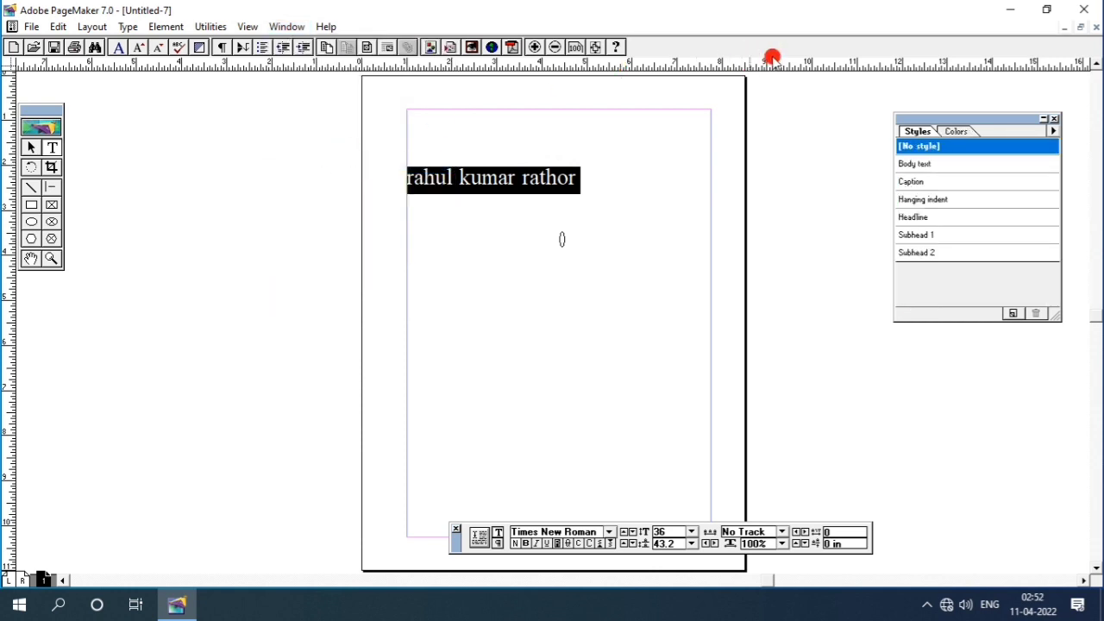
pyautogui.moveTo(946, 119); pyautogui.dragTo(860, 112)
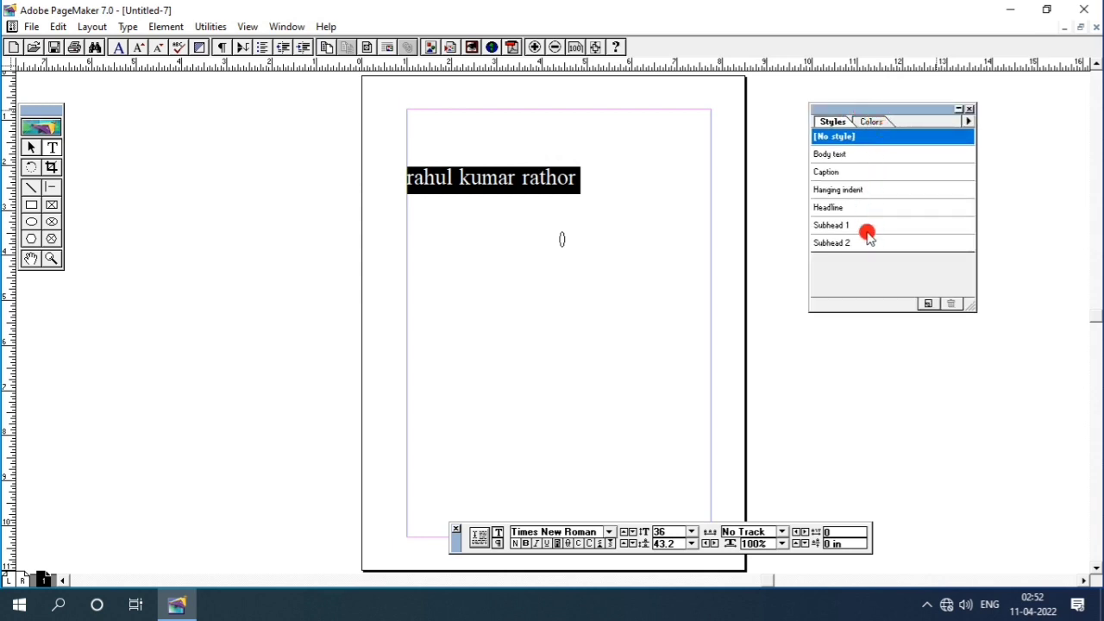
pyautogui.click(836, 209)
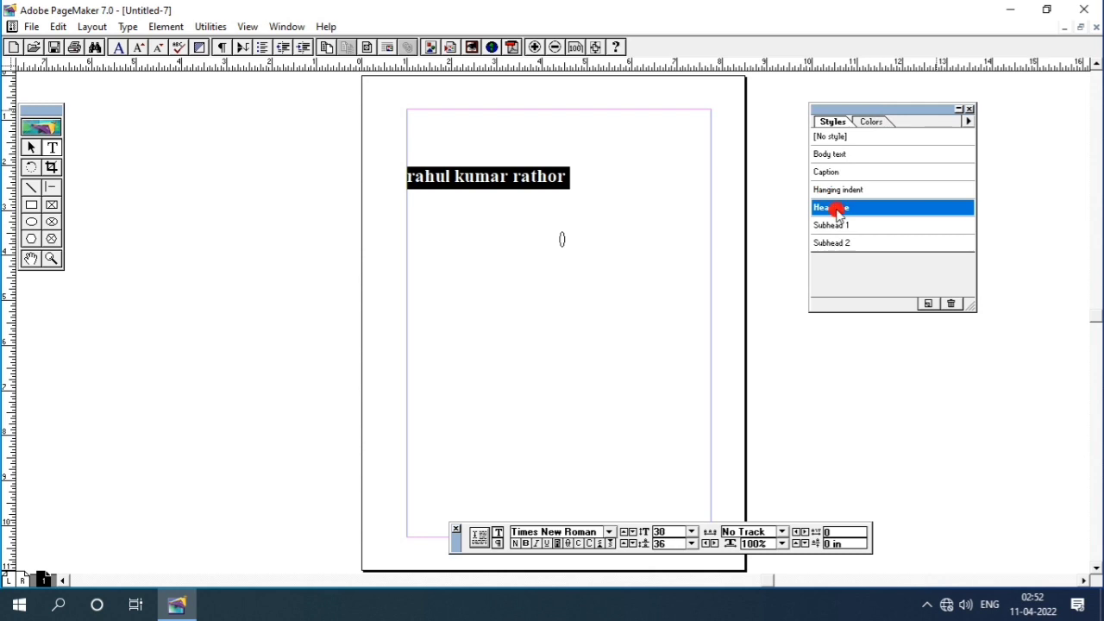
pyautogui.click(845, 225)
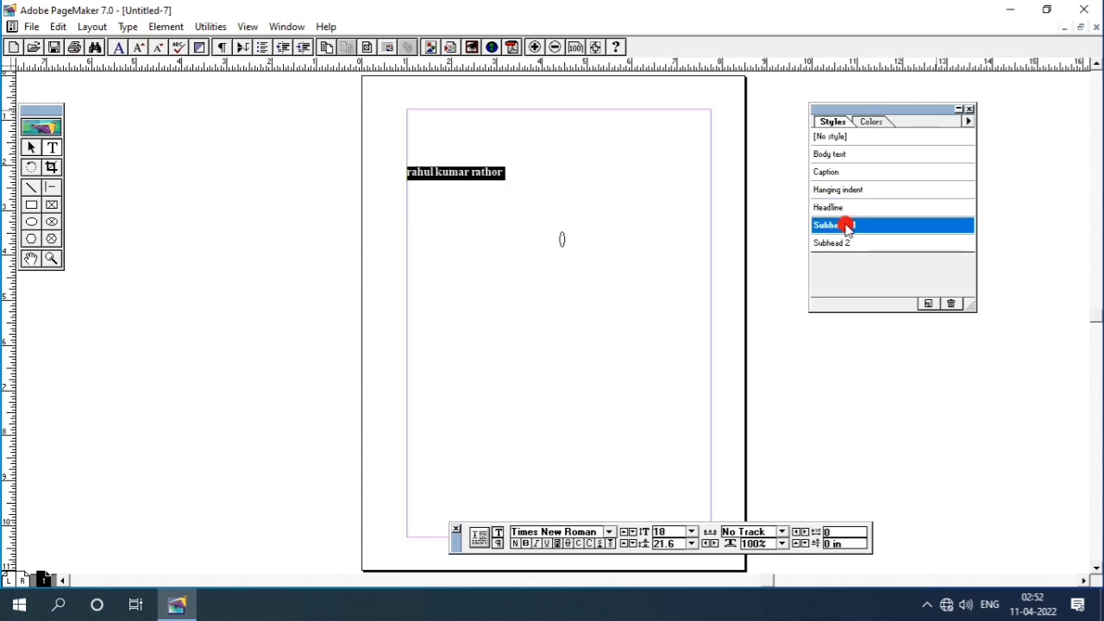
pyautogui.click(837, 172)
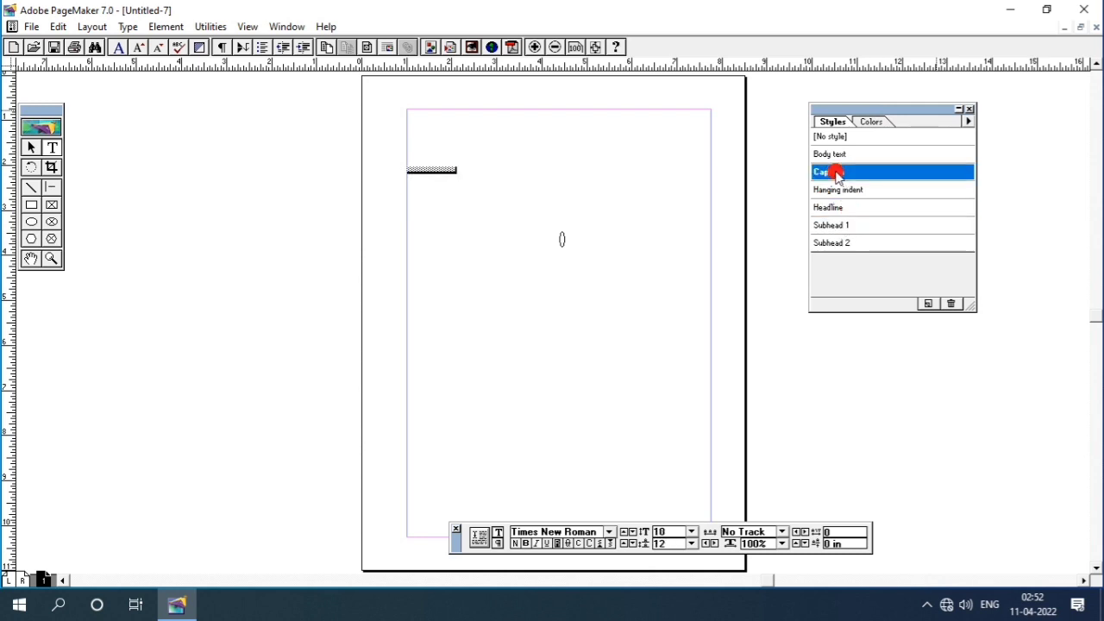
# - Try Body text, Hanging indent and Subhead 2, settle on Subhead 1, then view the document colours
pyautogui.click(836, 155)
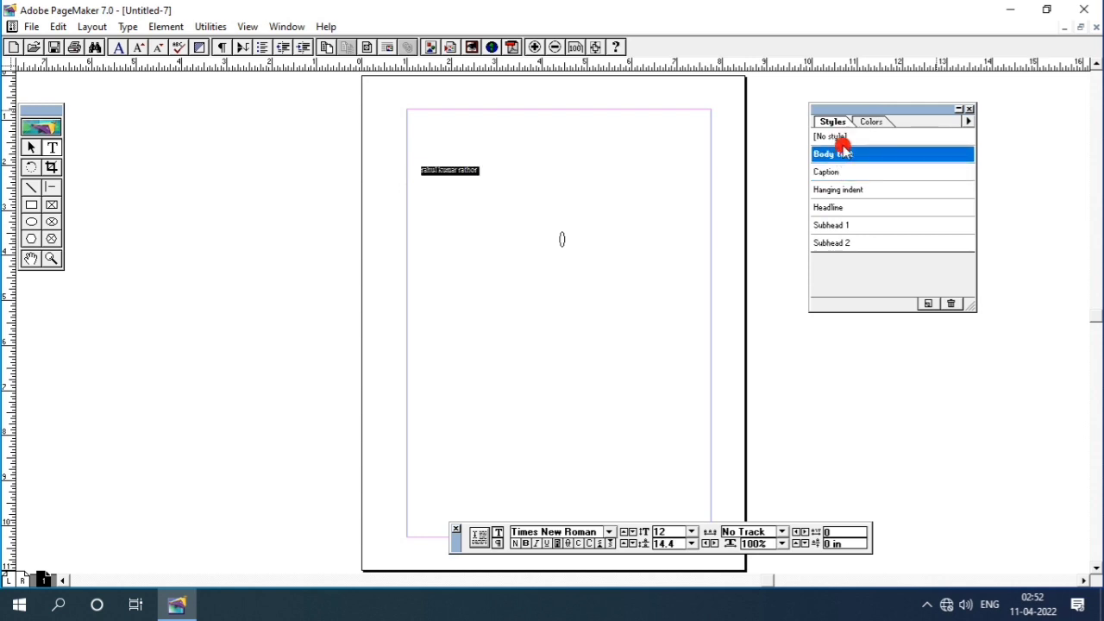
pyautogui.click(844, 190)
pyautogui.click(849, 226)
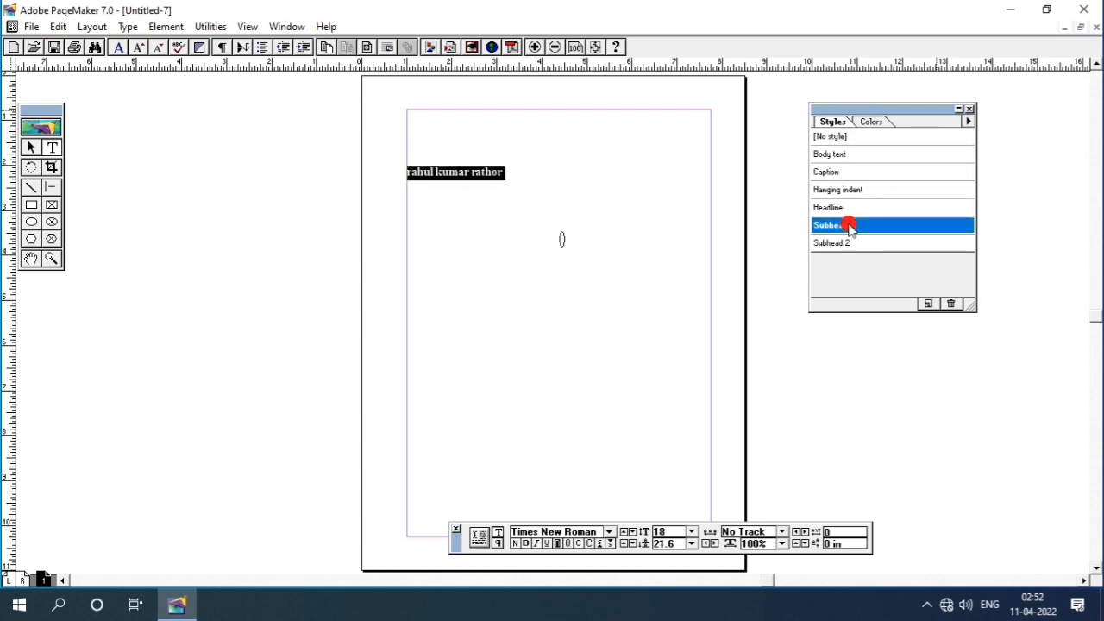
pyautogui.click(852, 245)
pyautogui.click(841, 224)
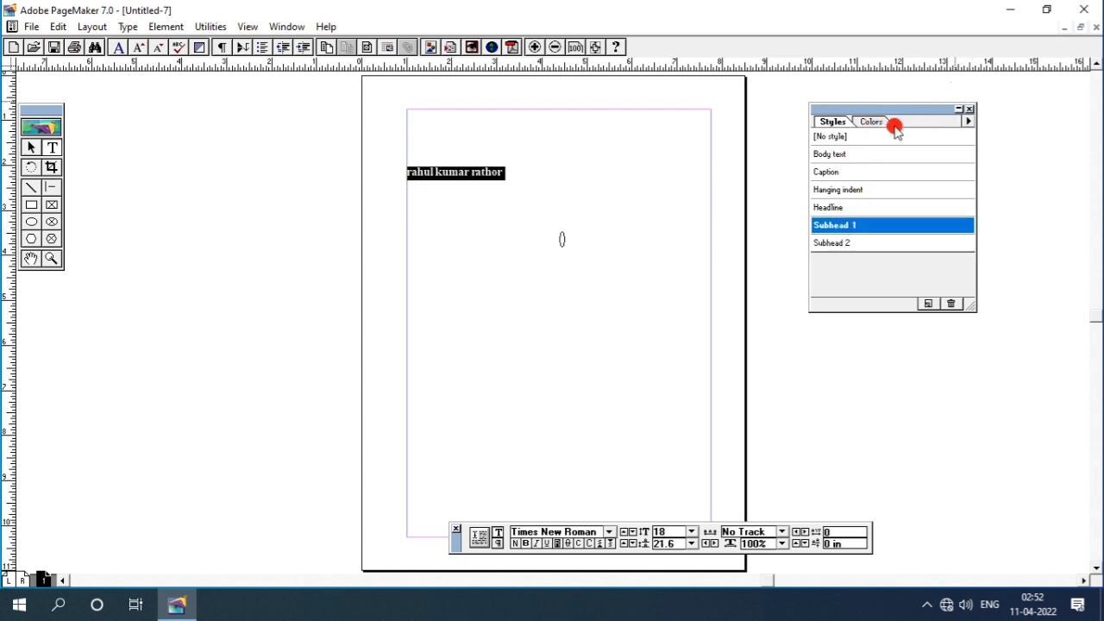
pyautogui.click(870, 122)
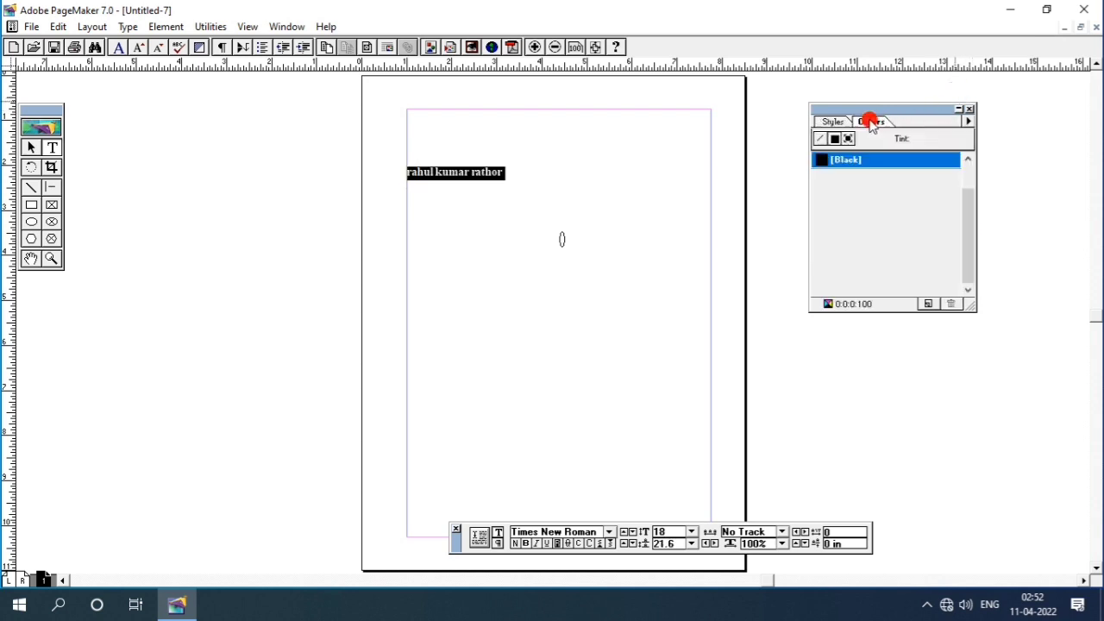
pyautogui.click(285, 27)
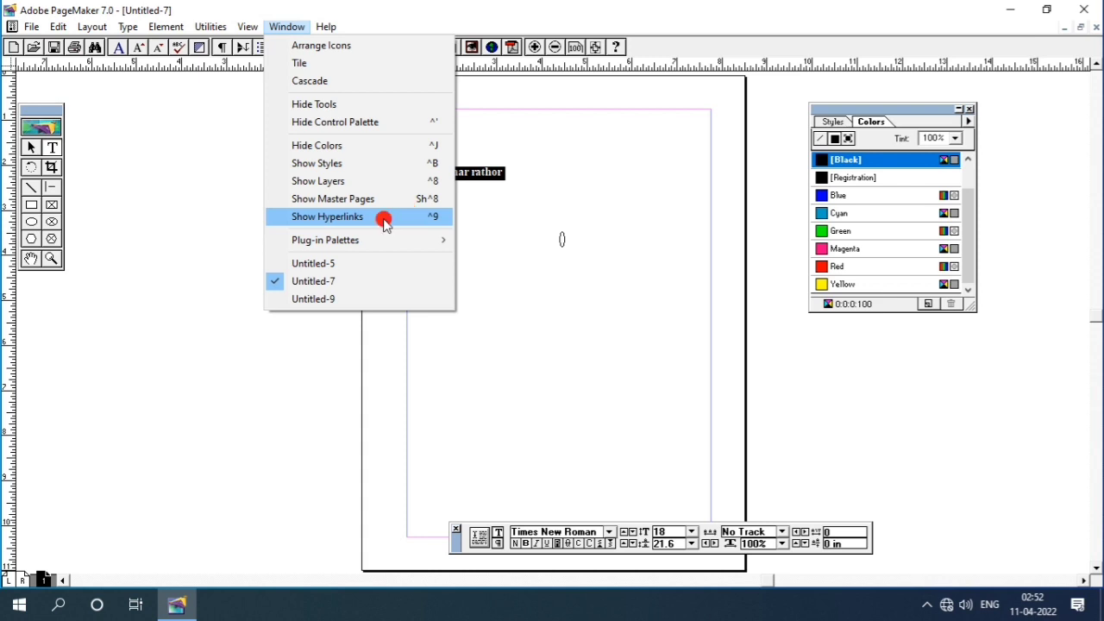
pyautogui.click(13, 585)
pyautogui.click(17, 578)
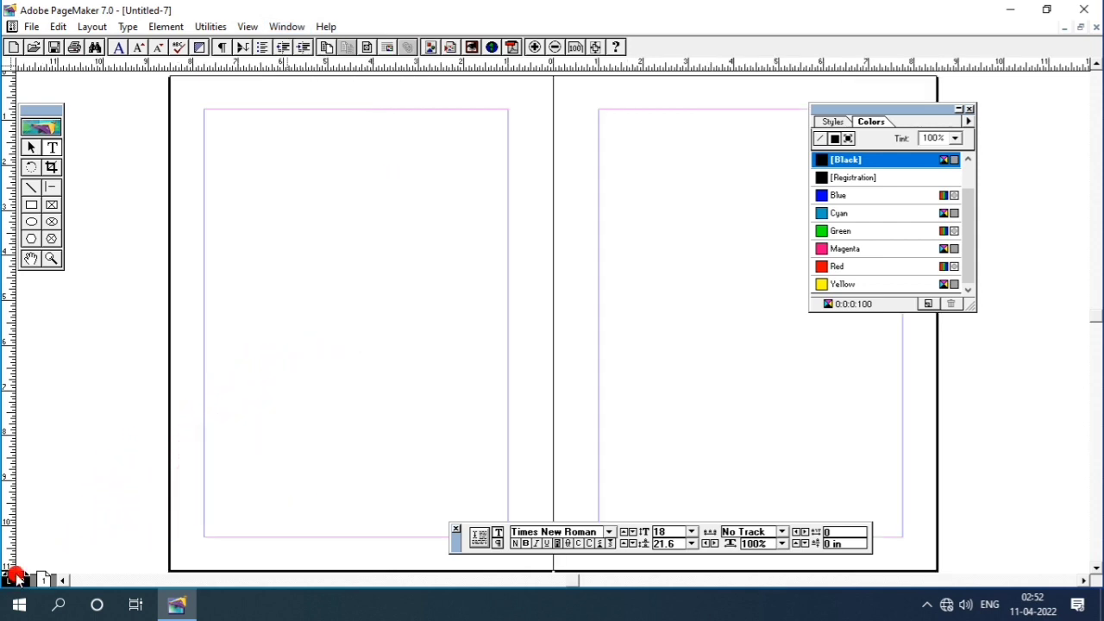
pyautogui.click(285, 27)
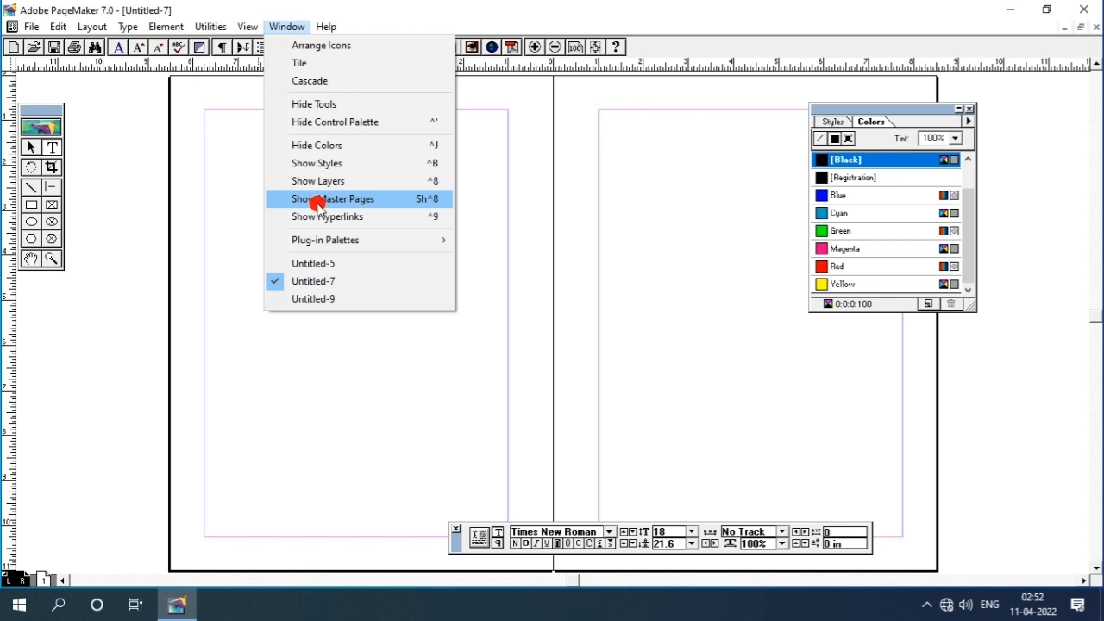
pyautogui.click(318, 202)
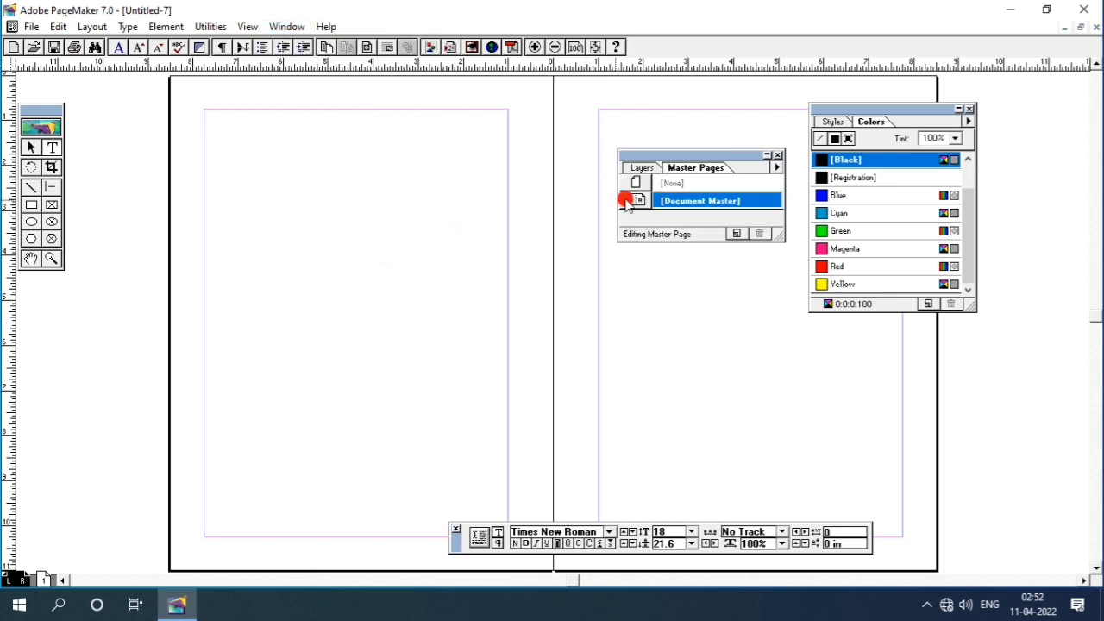
pyautogui.moveTo(688, 158); pyautogui.dragTo(370, 180)
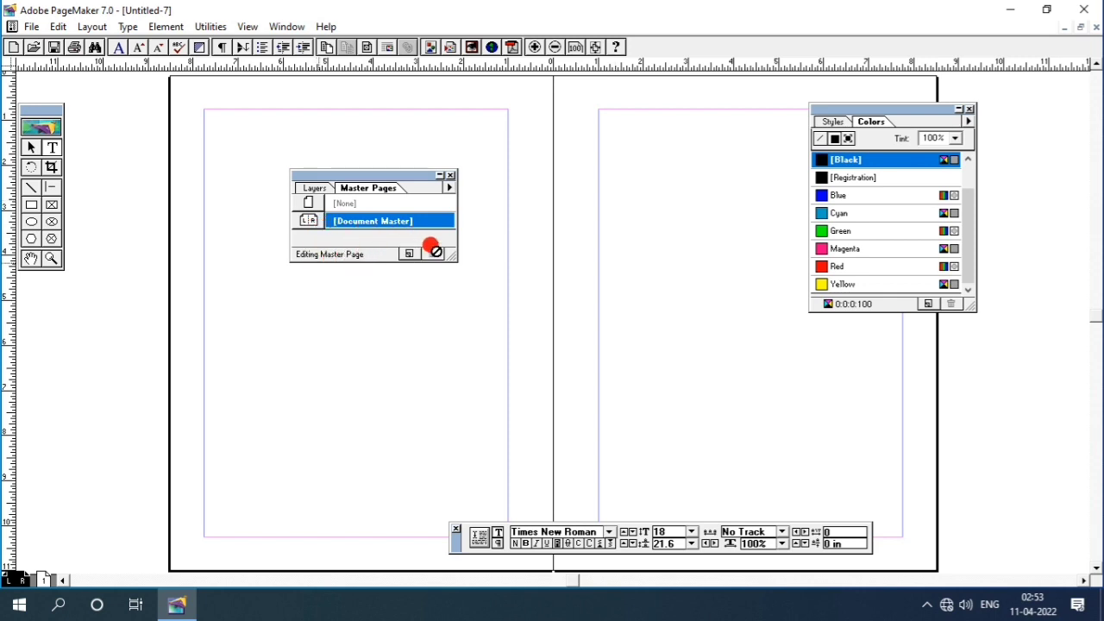
pyautogui.click(407, 252)
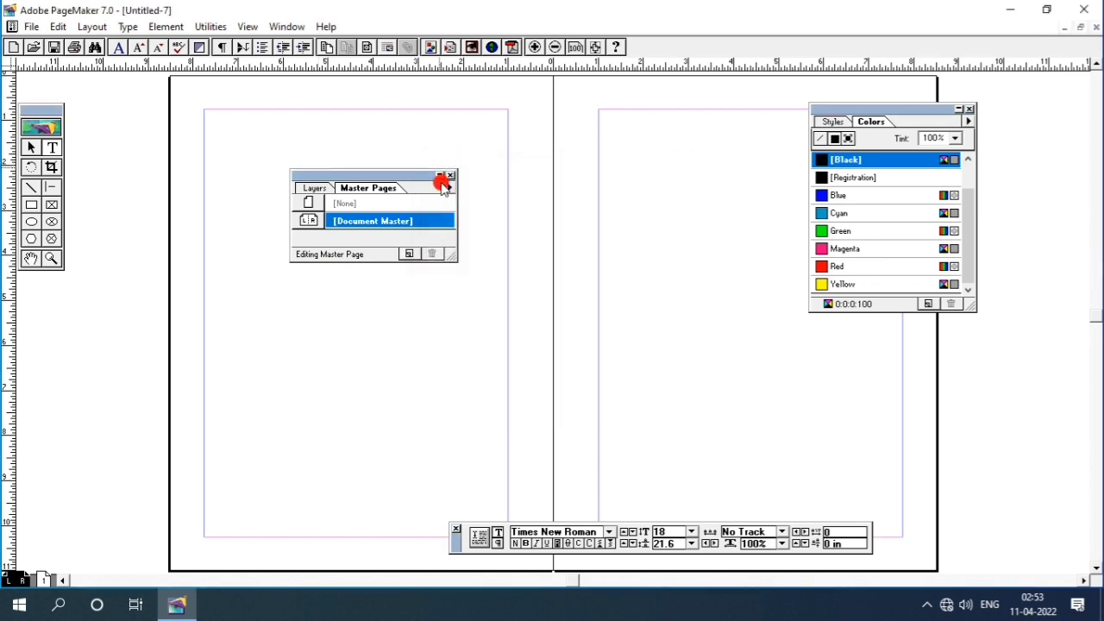
pyautogui.click(449, 176)
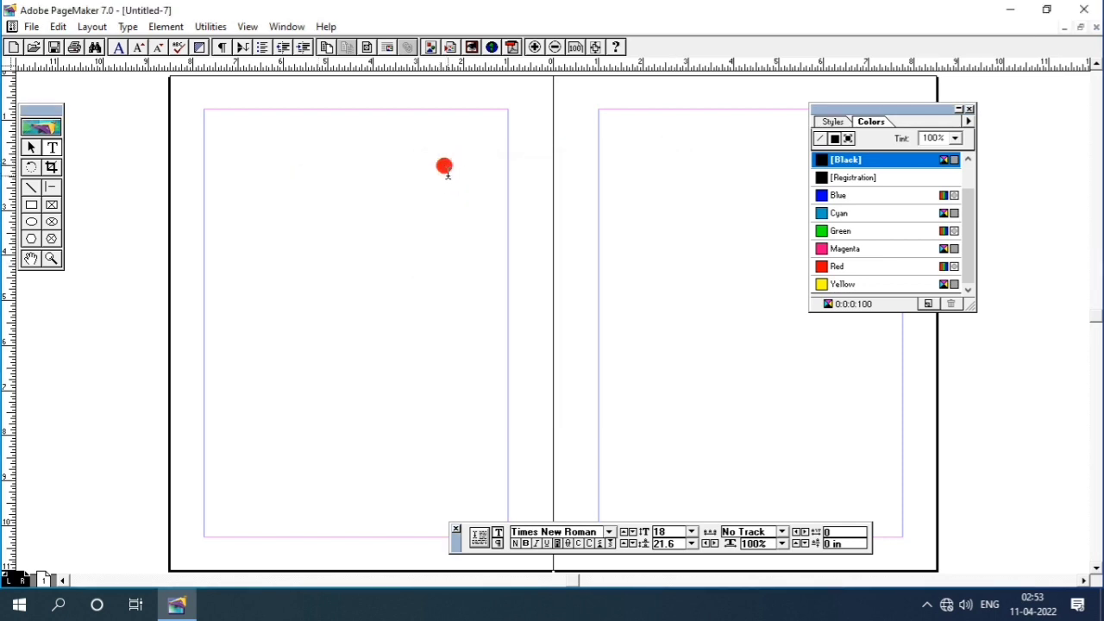
pyautogui.click(42, 582)
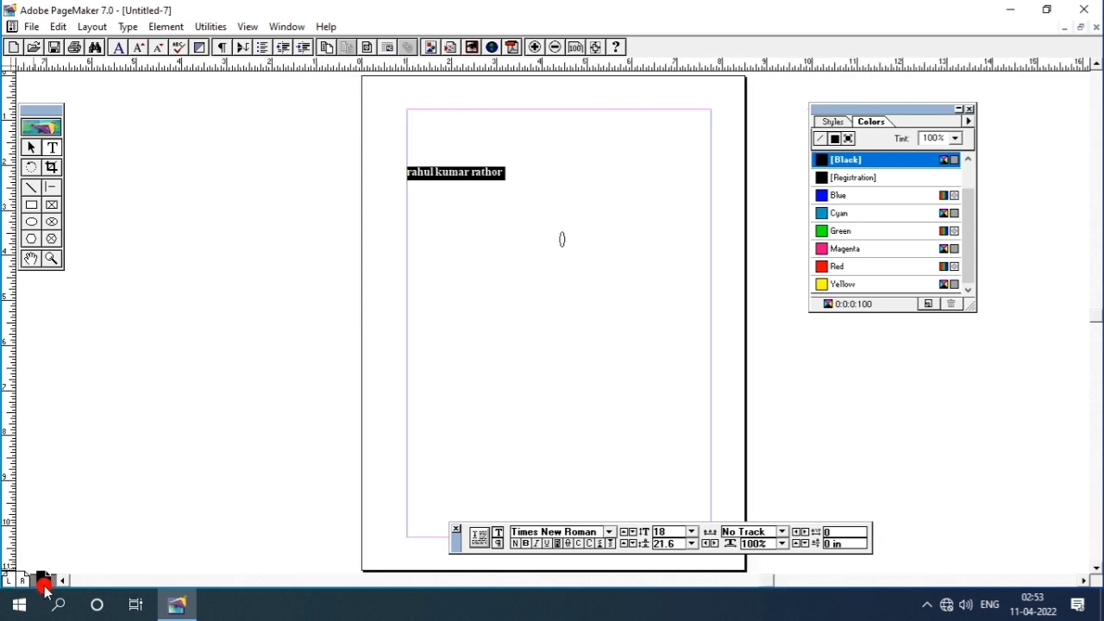
pyautogui.click(288, 26)
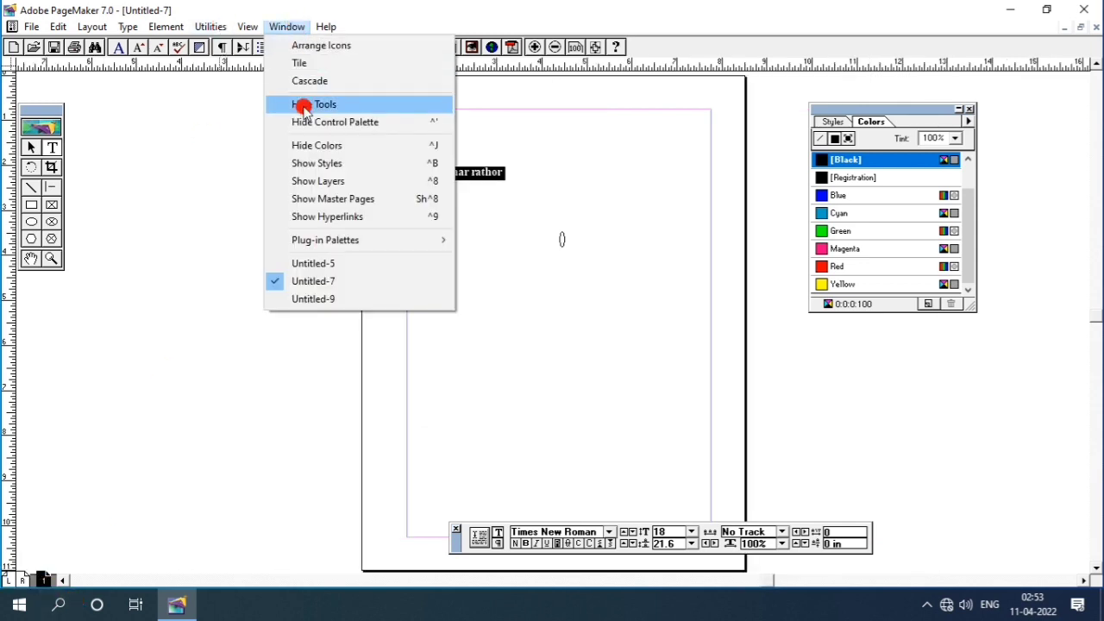
pyautogui.click(334, 199)
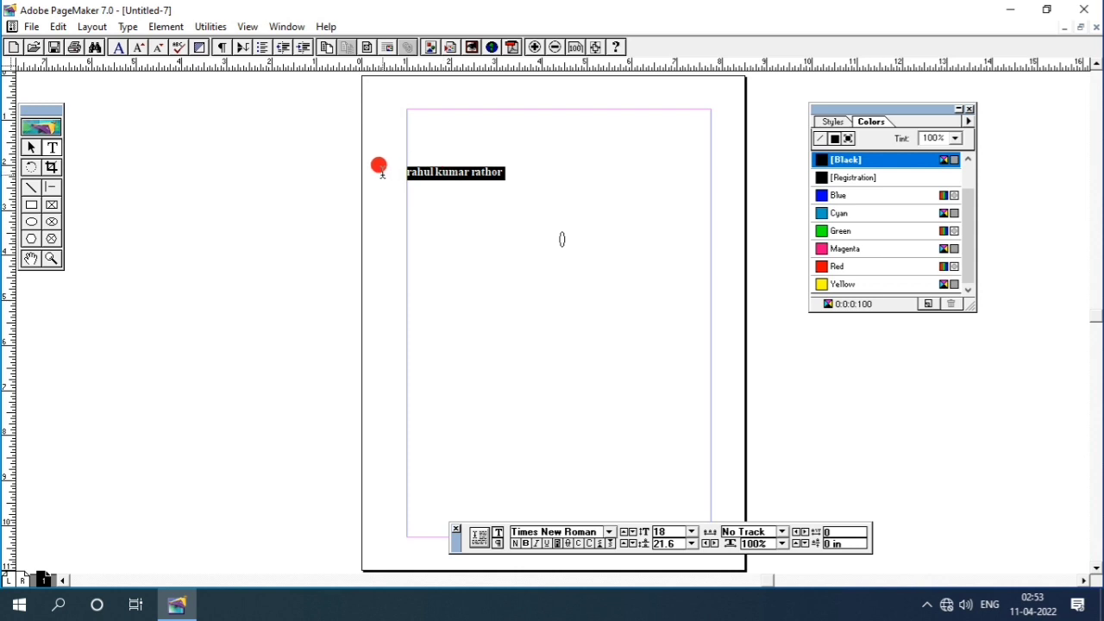
pyautogui.click(288, 25)
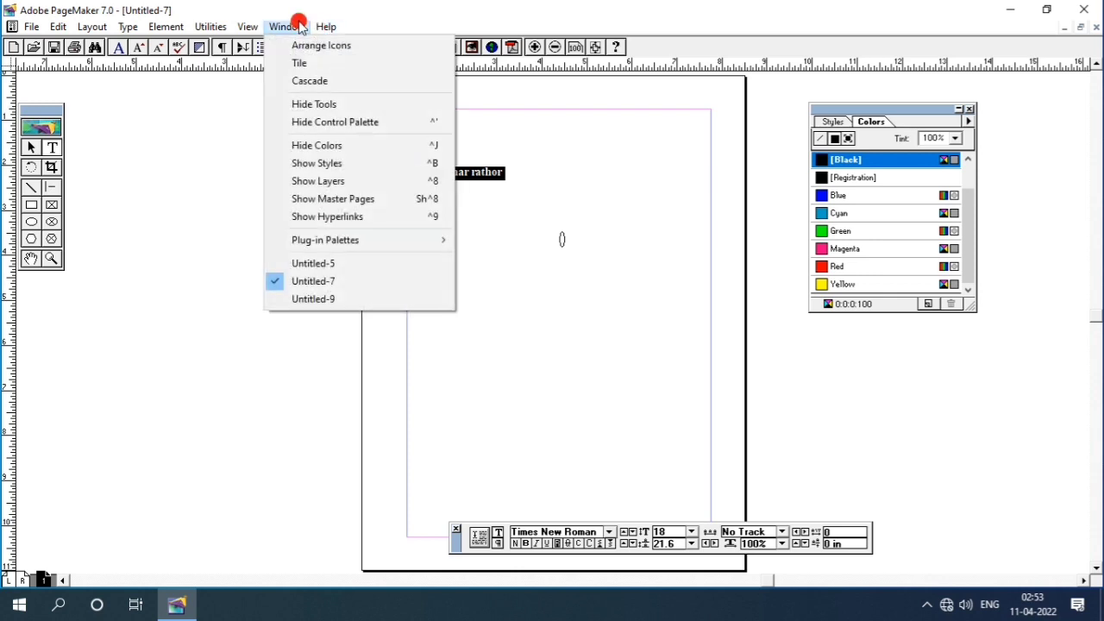
pyautogui.click(357, 199)
pyautogui.click(343, 205)
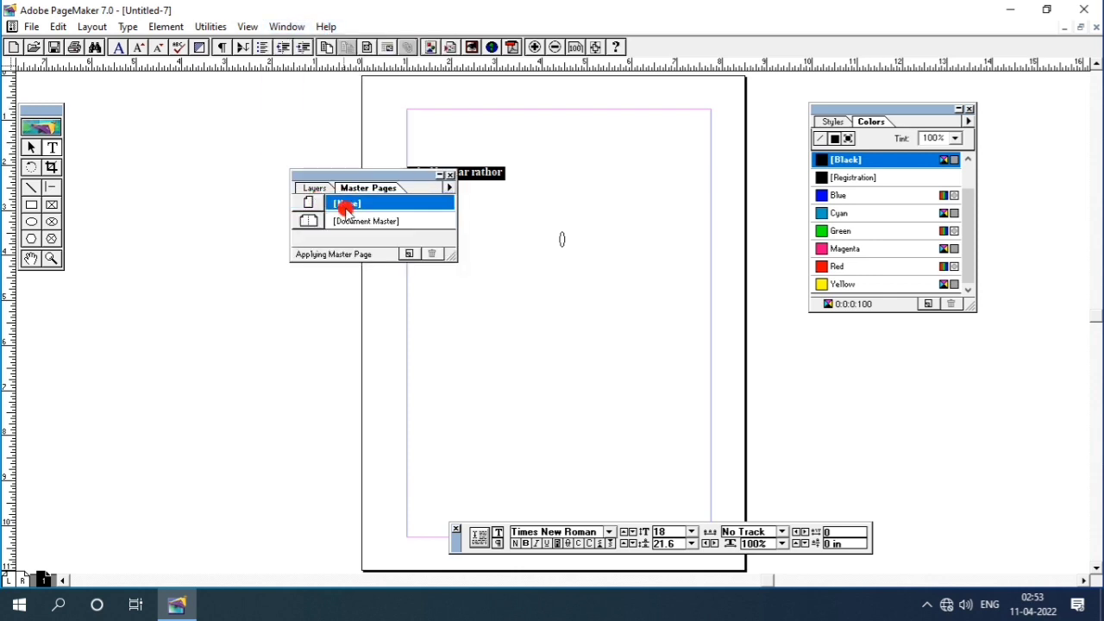
pyautogui.doubleClick(362, 222)
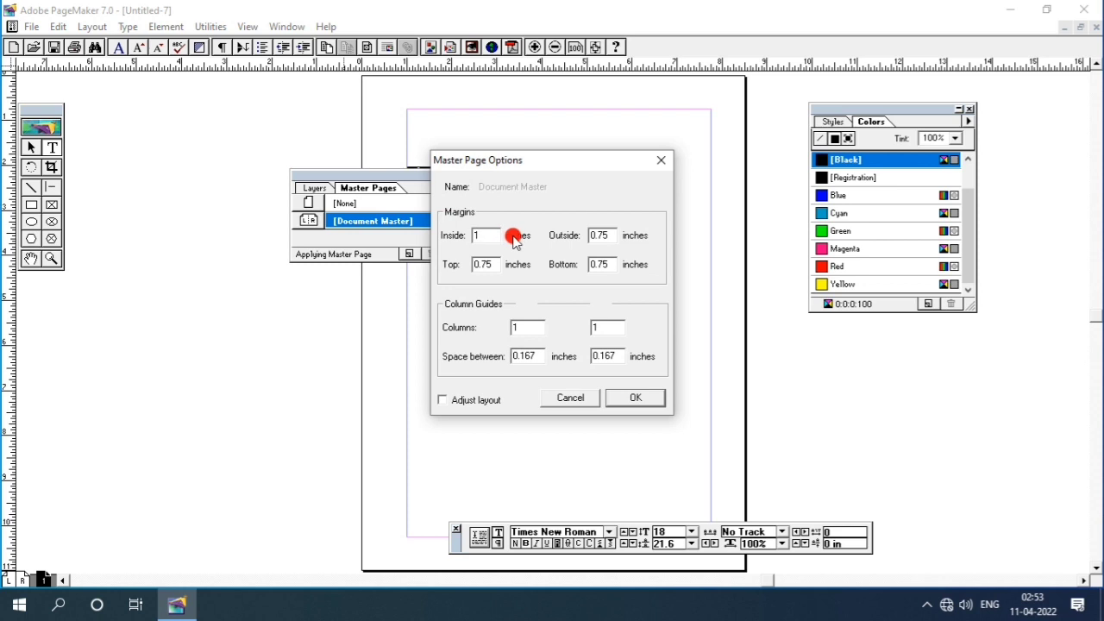
pyautogui.click(603, 267)
pyautogui.click(661, 159)
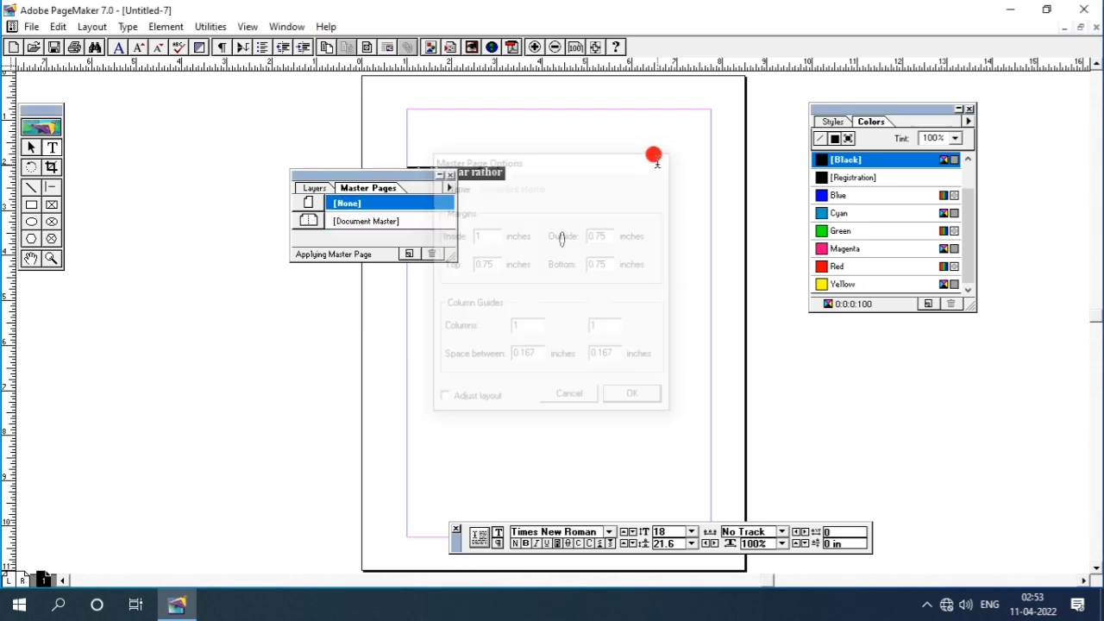
pyautogui.click(454, 175)
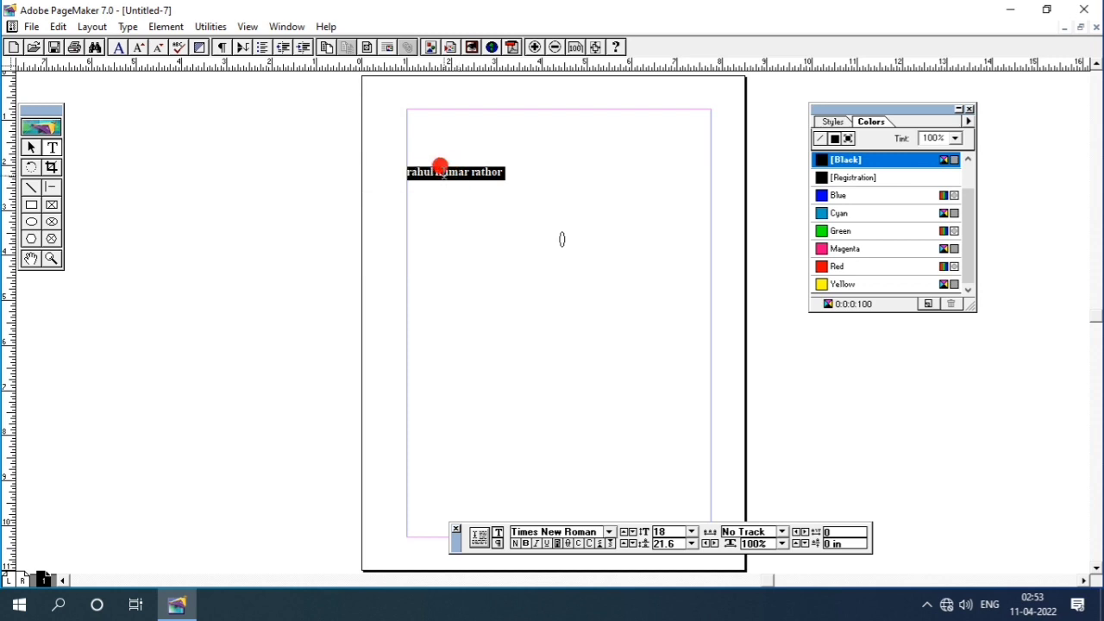
pyautogui.click(295, 25)
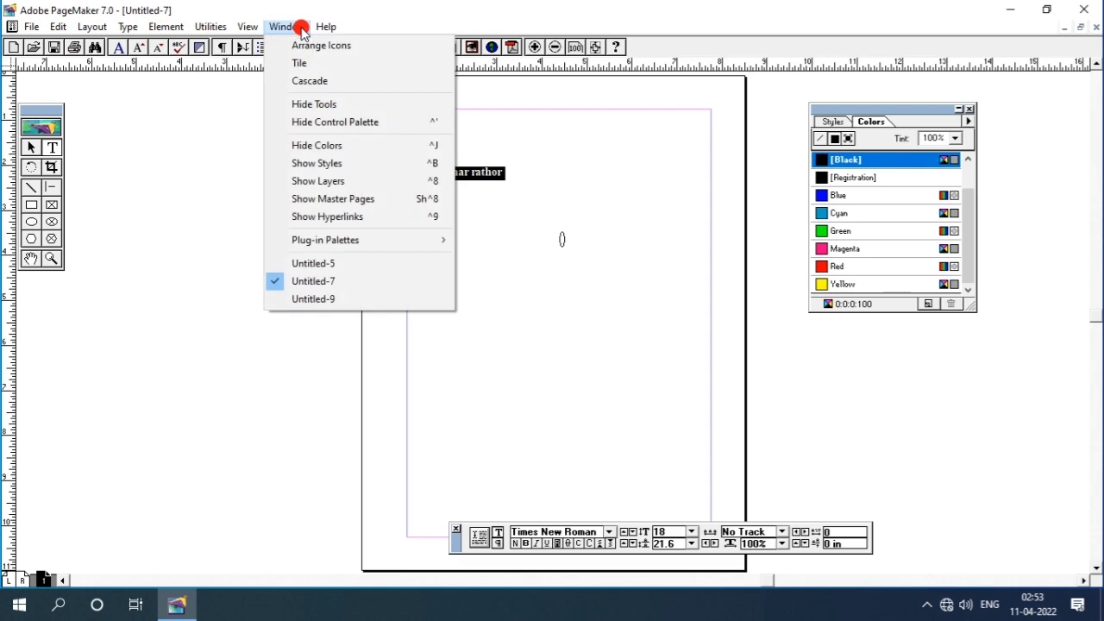